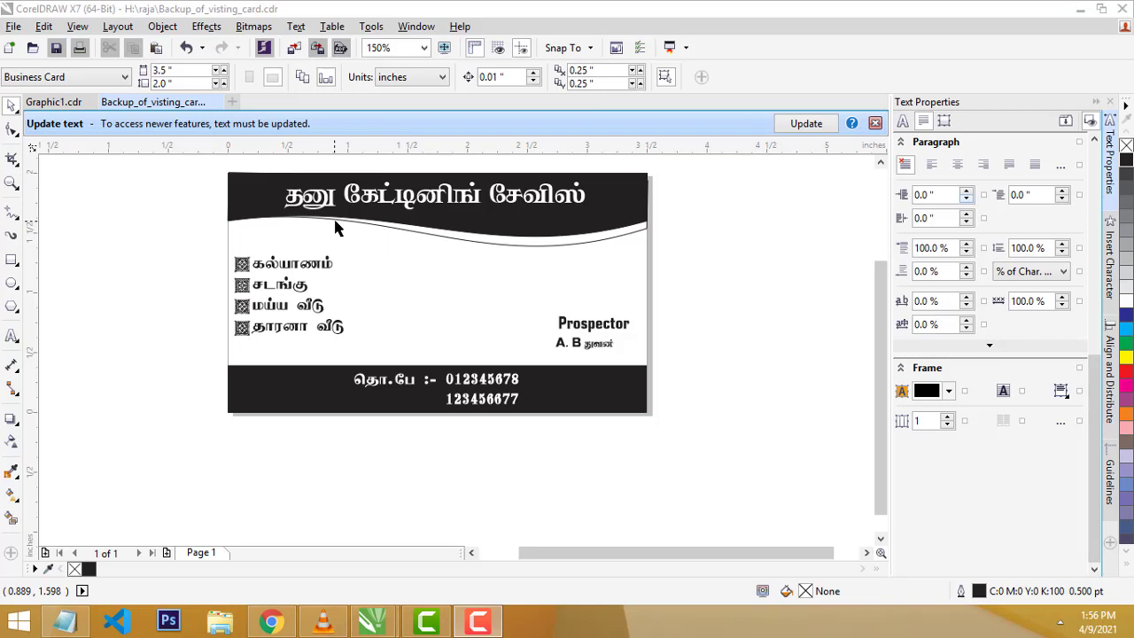
Scroll over the finished Tamil business card to review its layout.
scroll(678, 221, up, 2)
scroll(678, 222, down, 2)
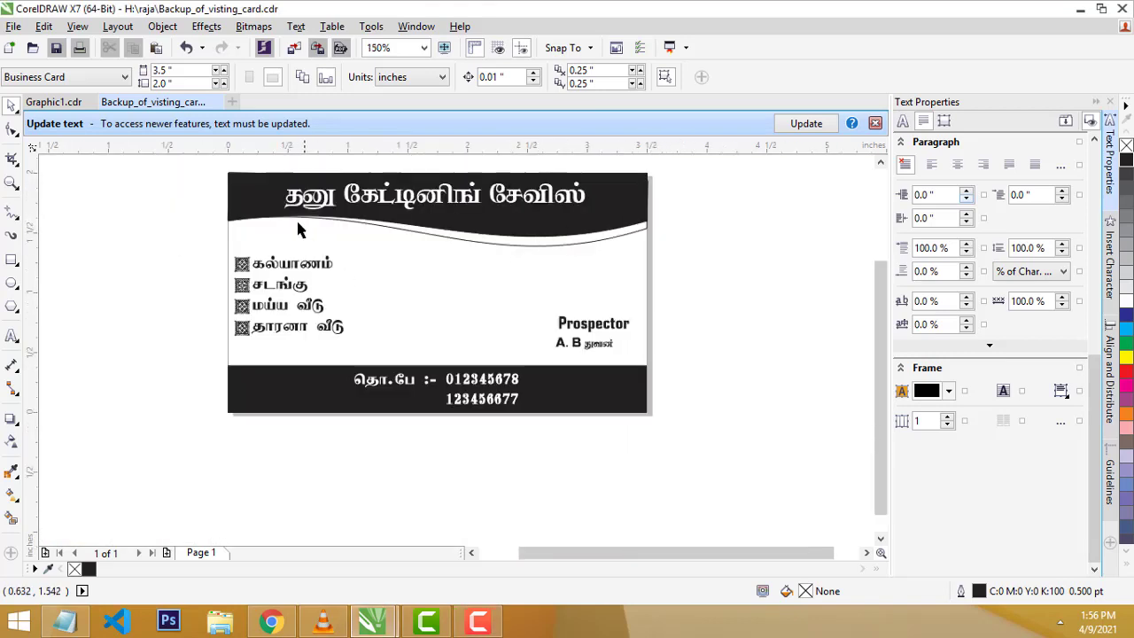
Create a new document using the Business Card page size, 3.5 × 2.0 inches.
click(14, 27)
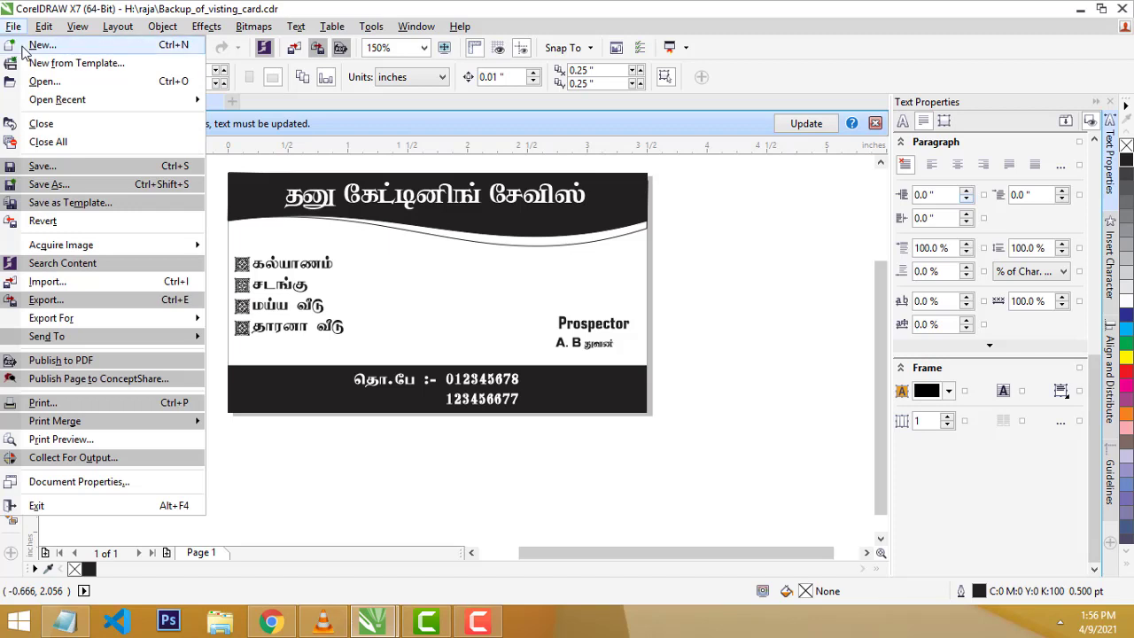
click(25, 44)
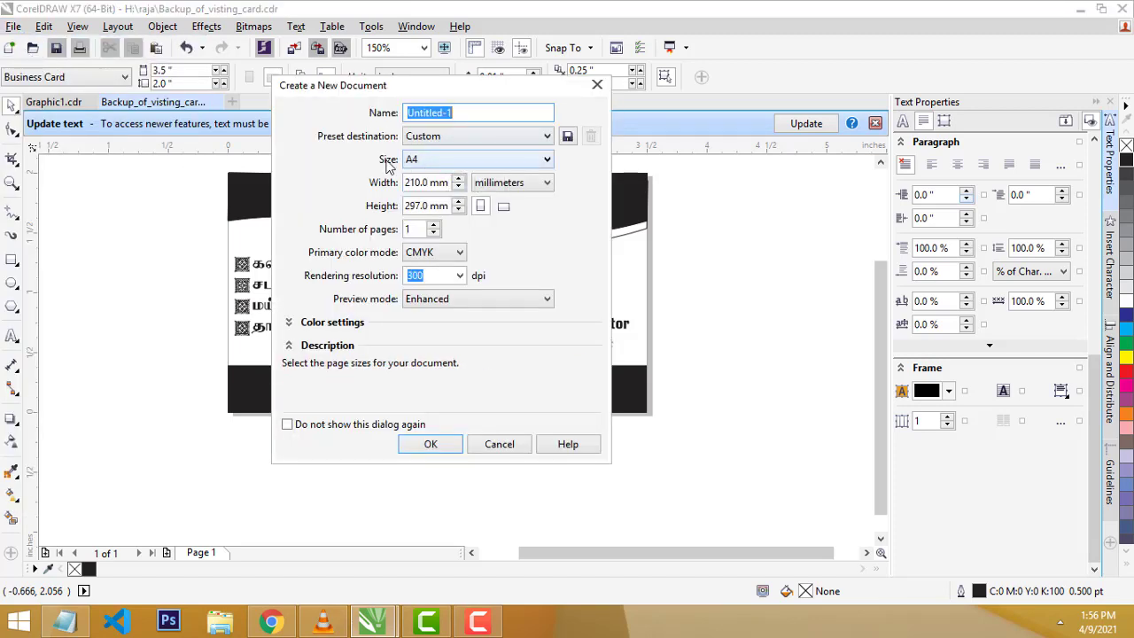
click(417, 159)
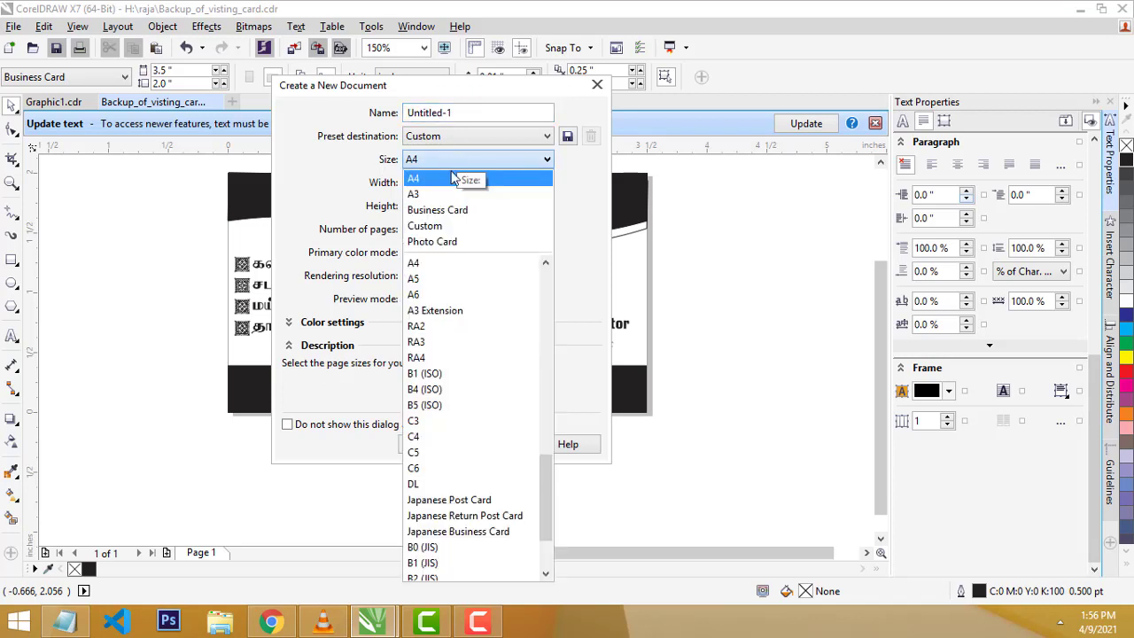
click(446, 210)
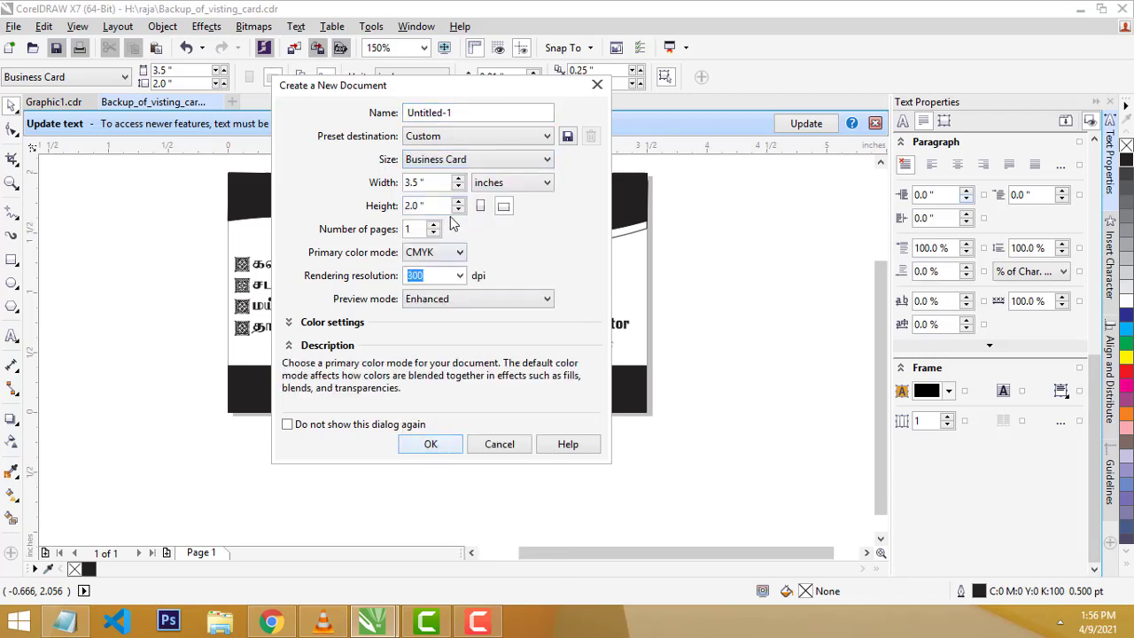
click(433, 186)
click(431, 204)
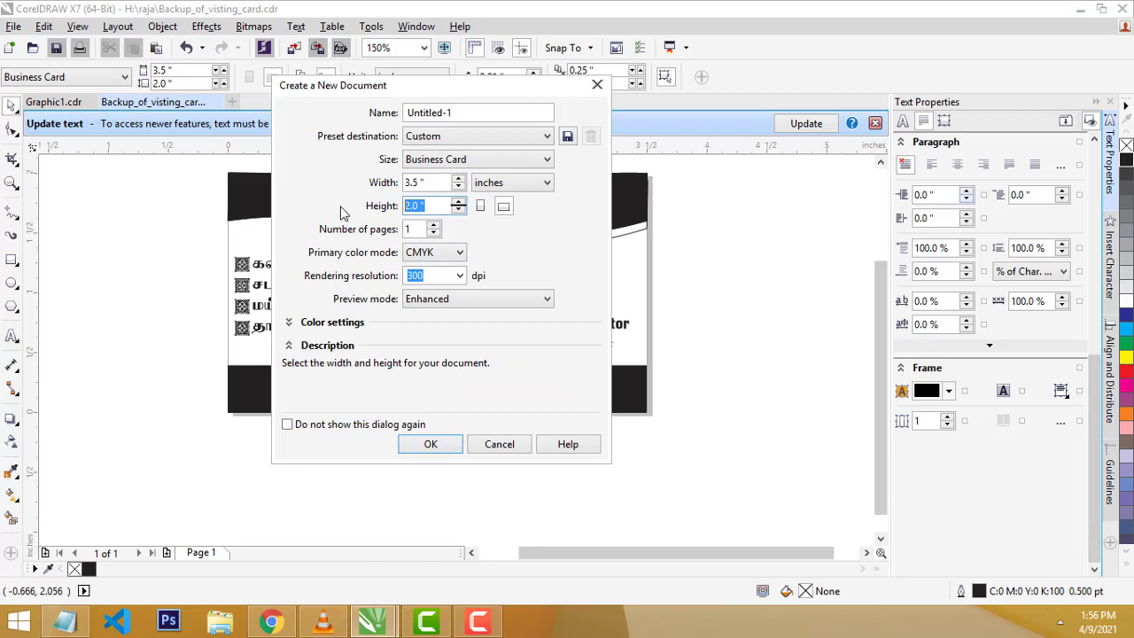
click(440, 446)
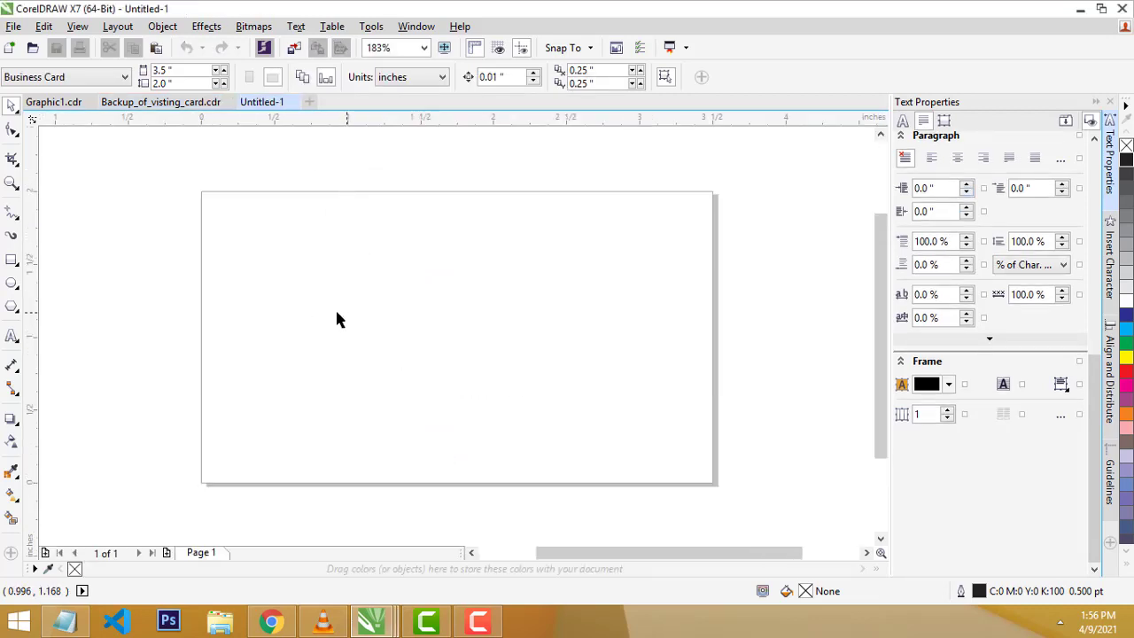
Add a page-sized rectangle and shrink it to a 3.5 × 0.49 inch top strip, checking the reference card.
double_click(12, 264)
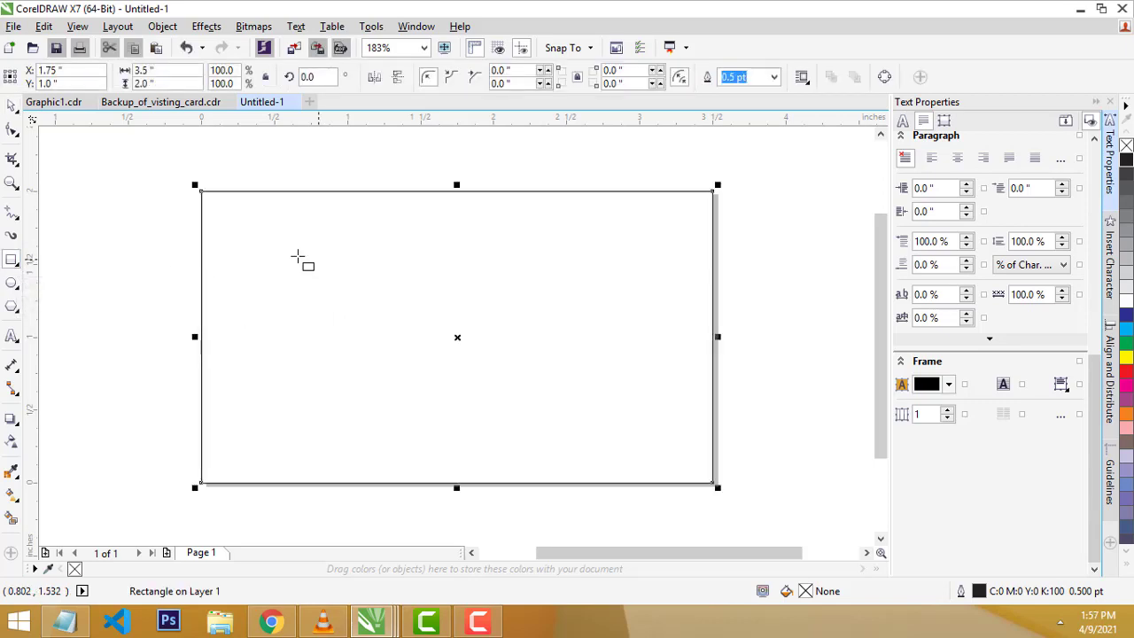
click(145, 105)
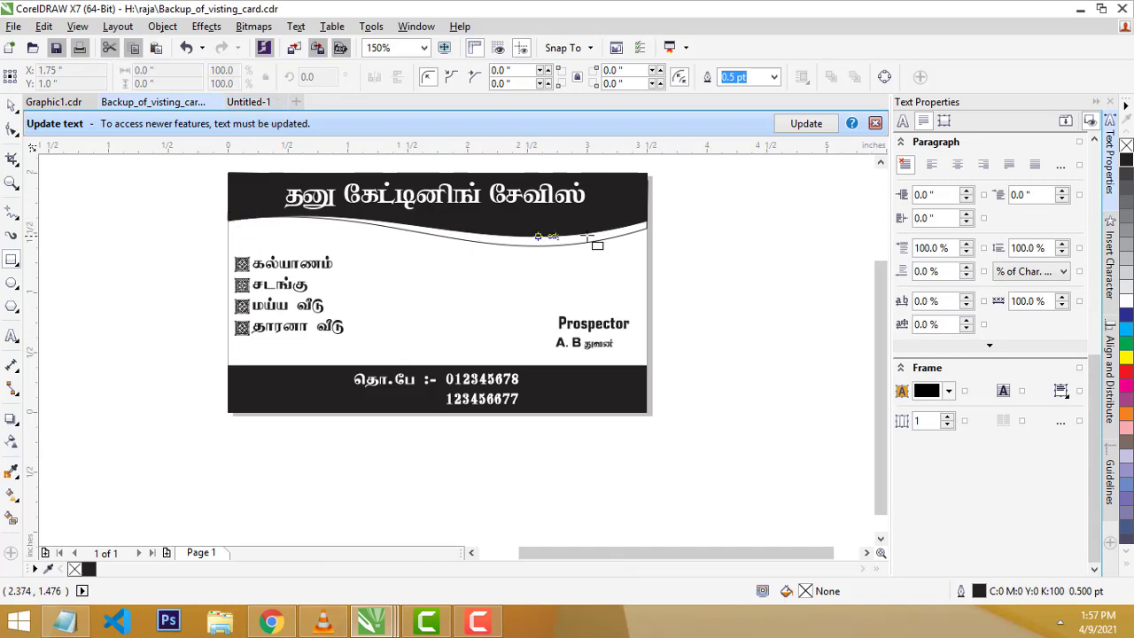
click(247, 102)
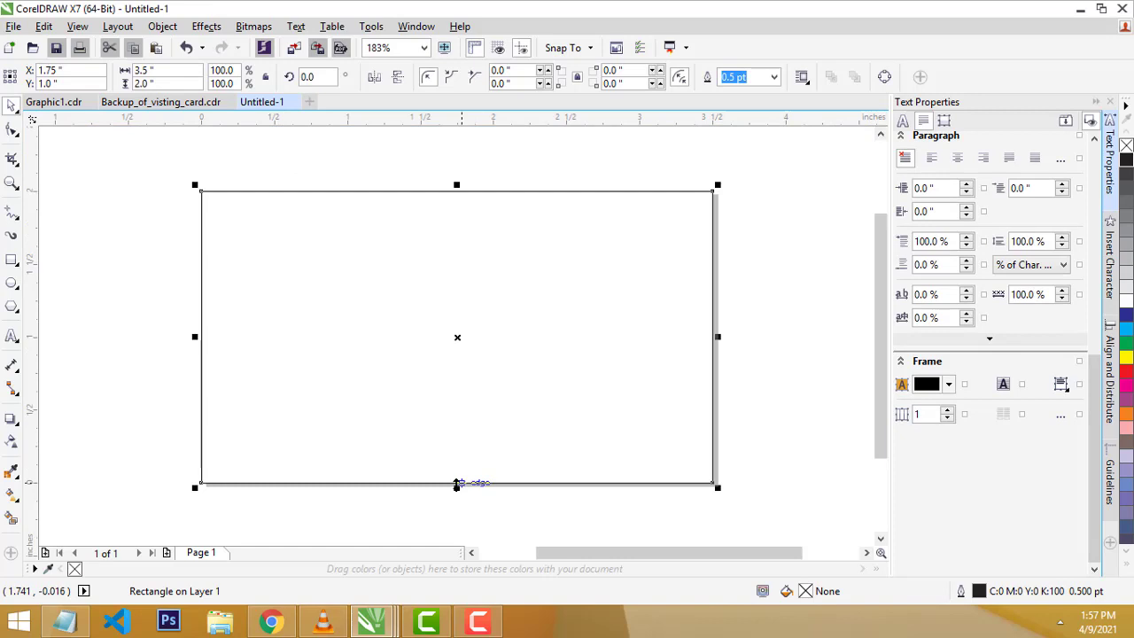
drag(457, 485, 445, 262)
scroll(445, 250, up, 2)
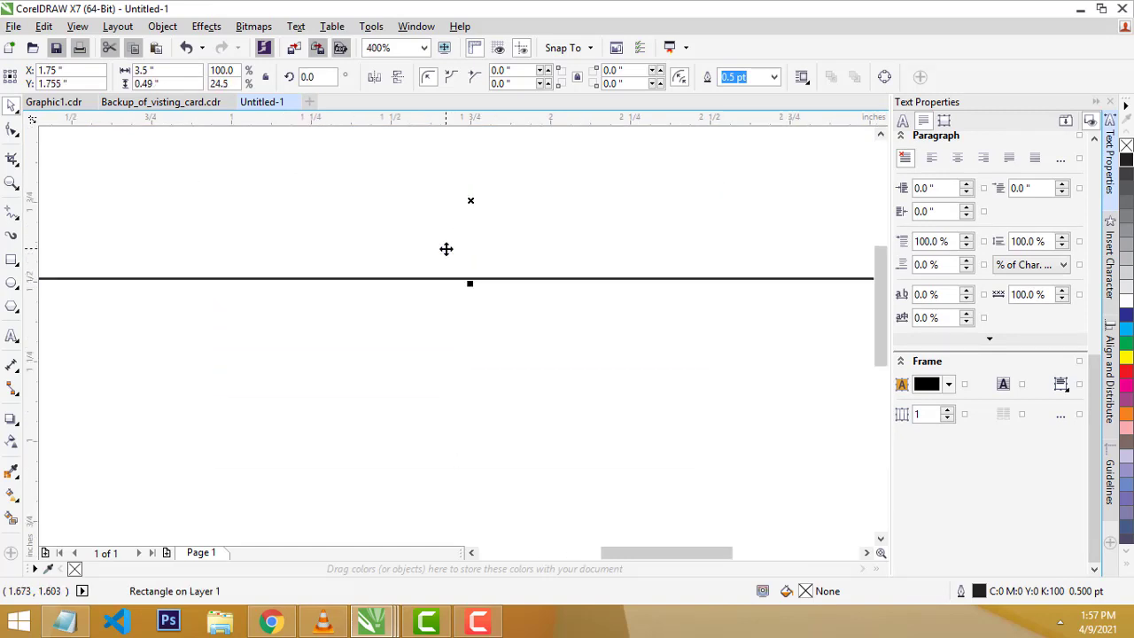
scroll(445, 250, down, 2)
click(174, 104)
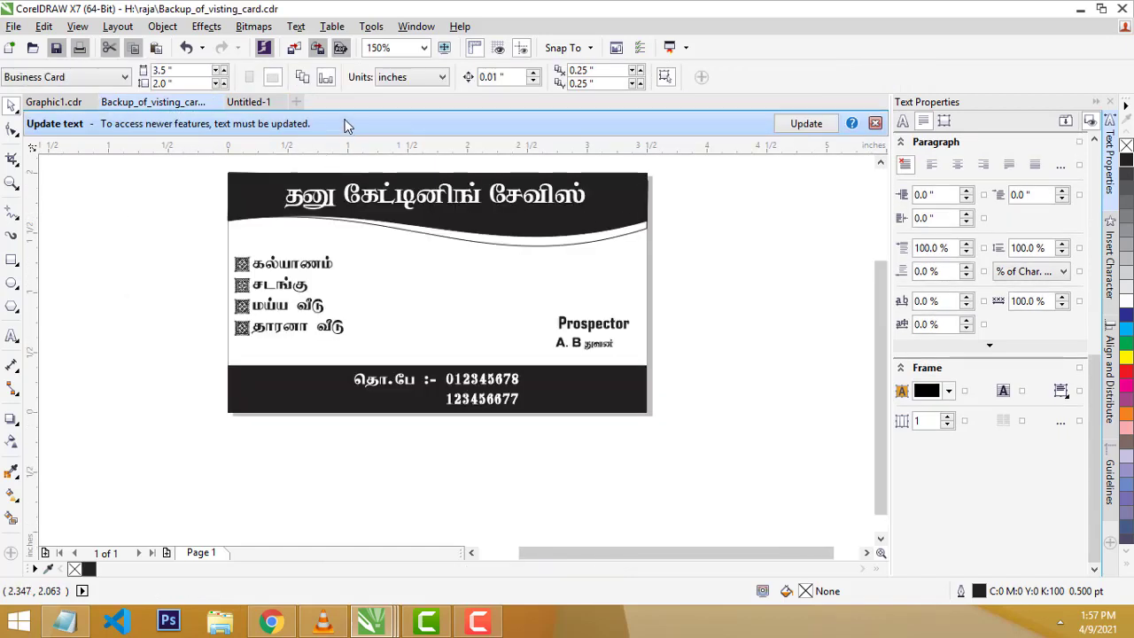
click(254, 104)
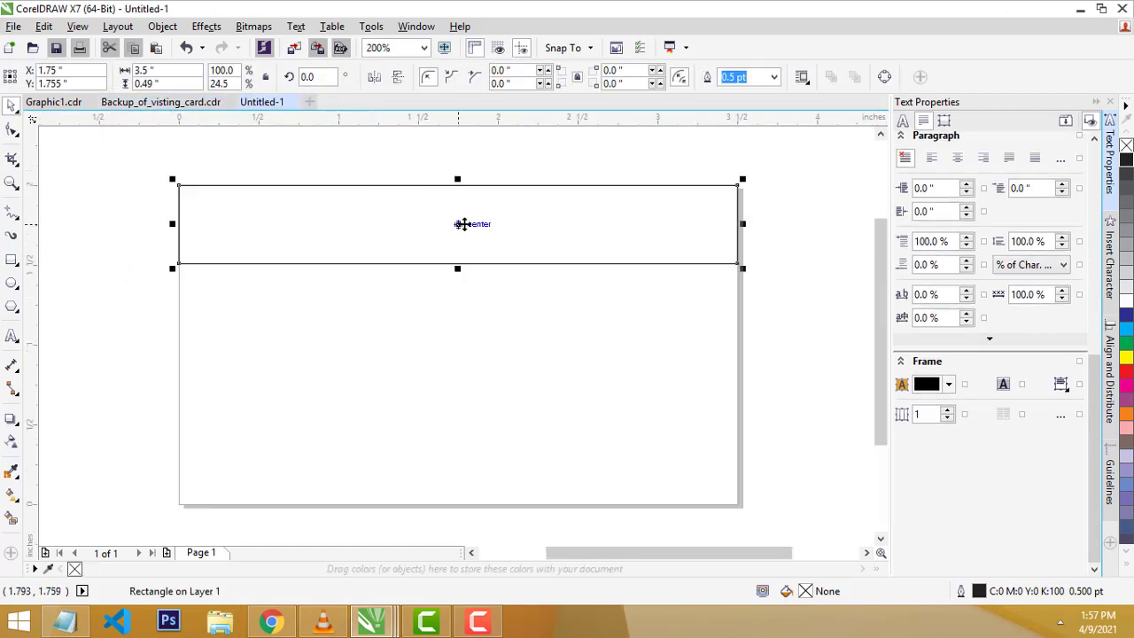
scroll(455, 222, up, 2)
scroll(374, 235, down, 2)
Convert the top strip to curves and make its bottom segment a curve.
right_click(349, 224)
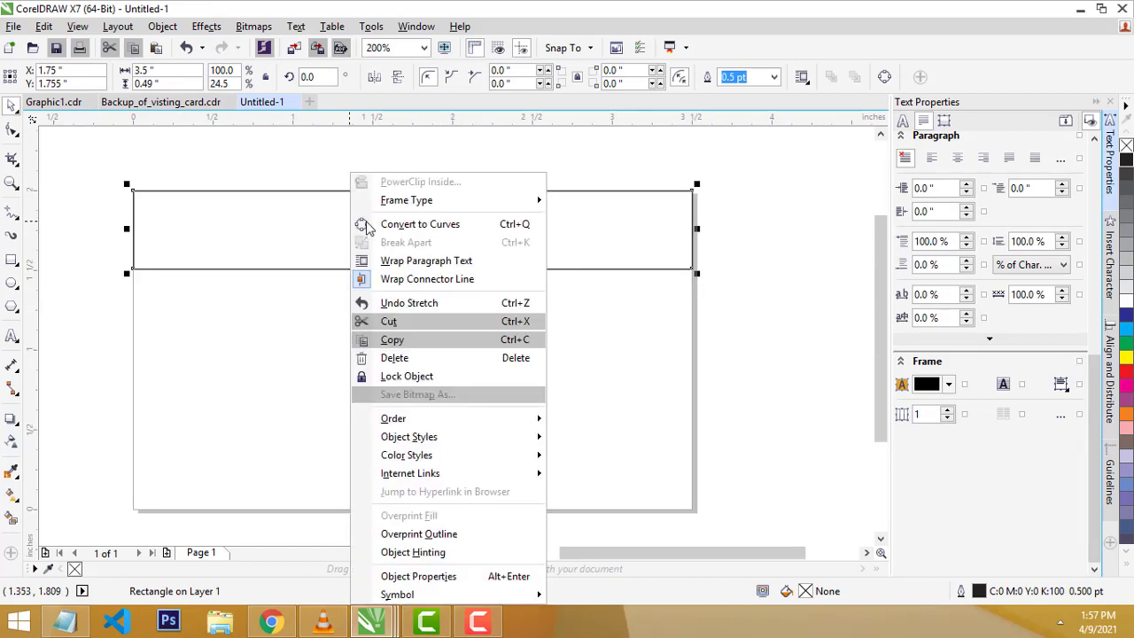
click(398, 225)
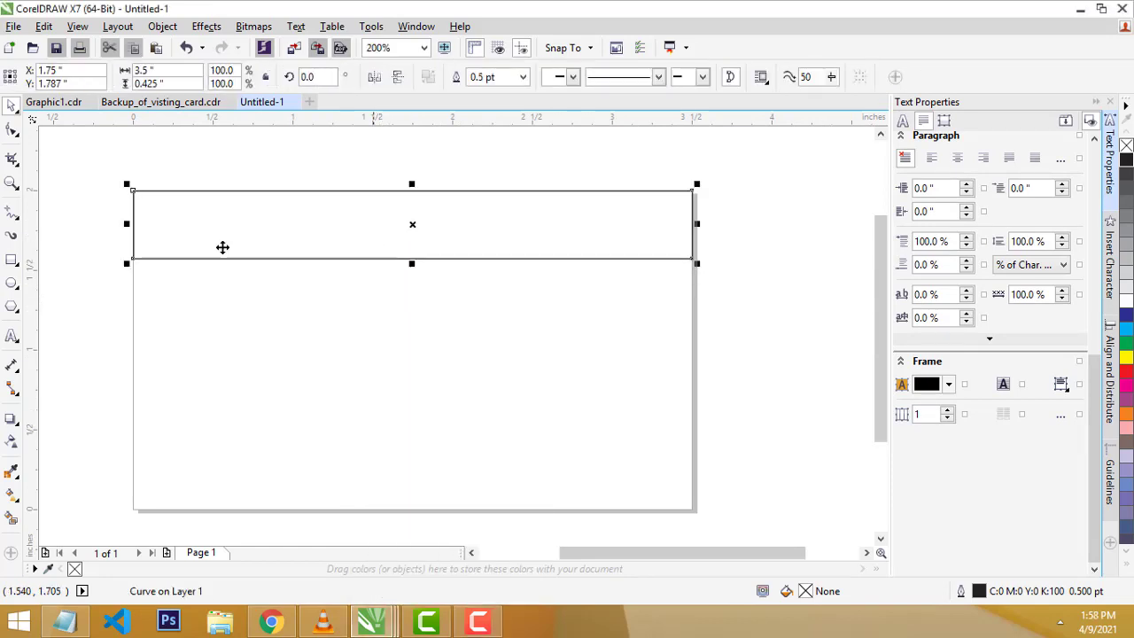
click(12, 130)
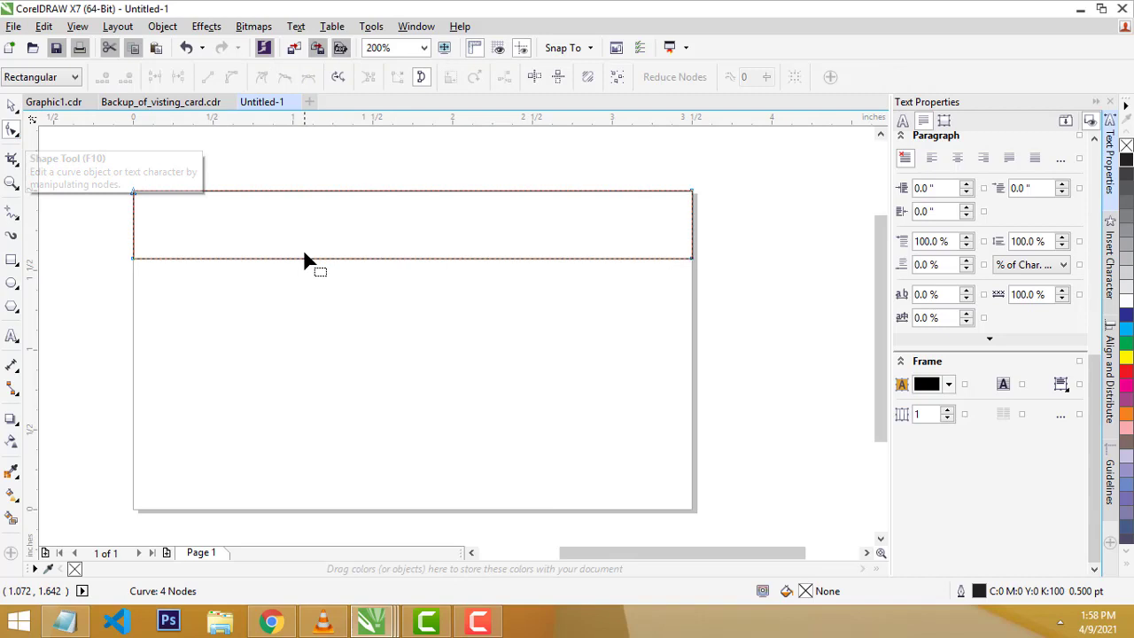
right_click(306, 259)
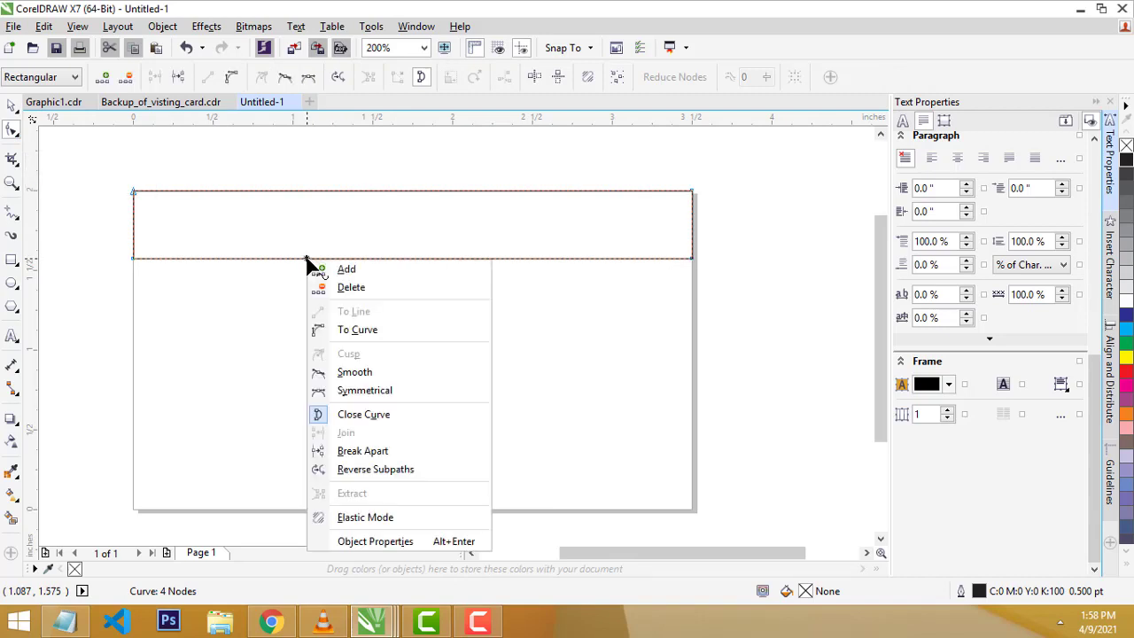
click(357, 333)
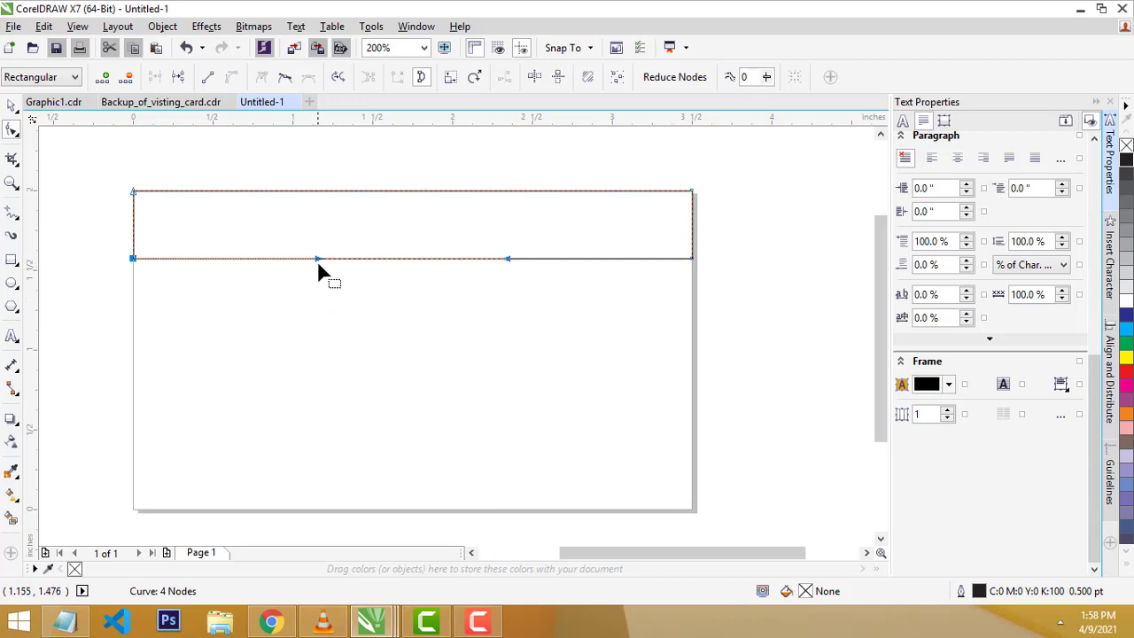
Bend the strip's bottom edge into a gentle wave.
drag(317, 259, 312, 235)
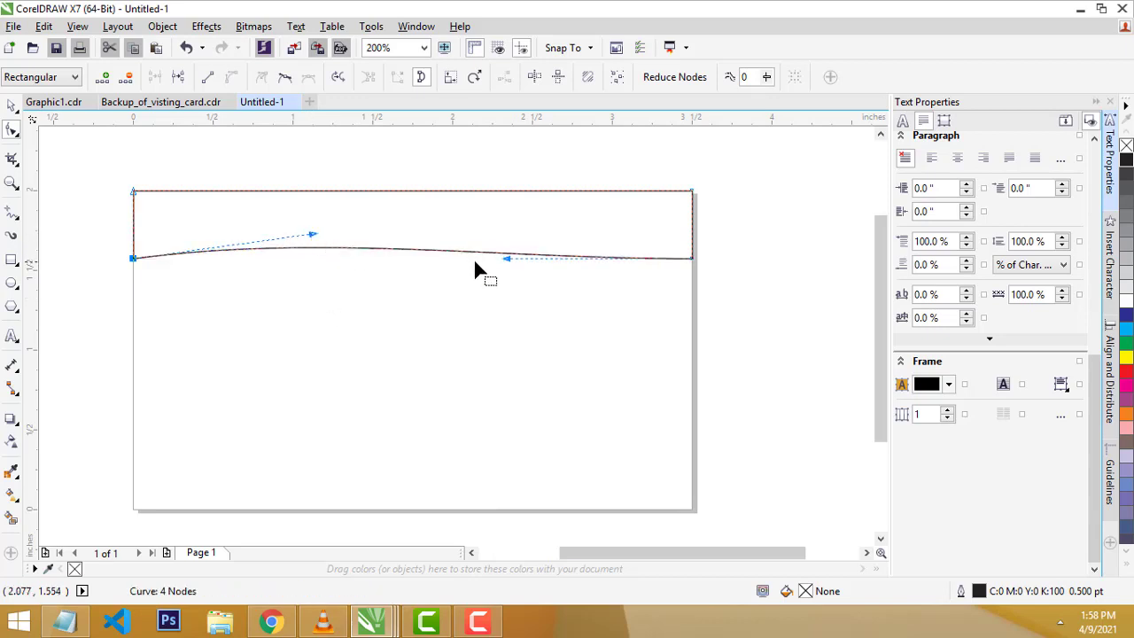
drag(508, 262, 493, 303)
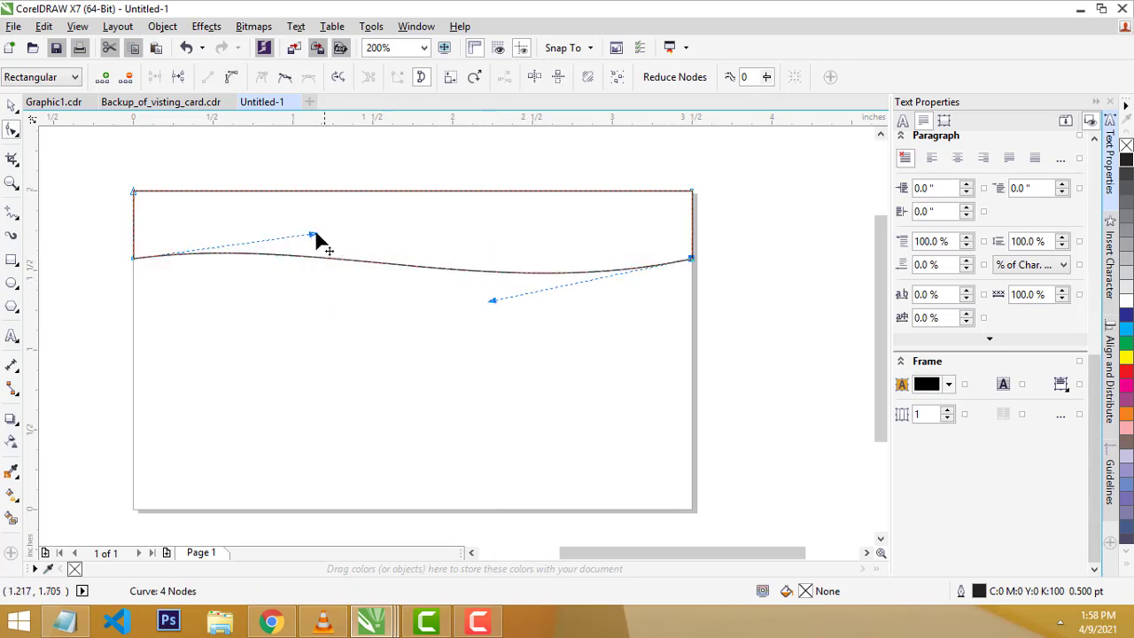
drag(314, 232, 320, 214)
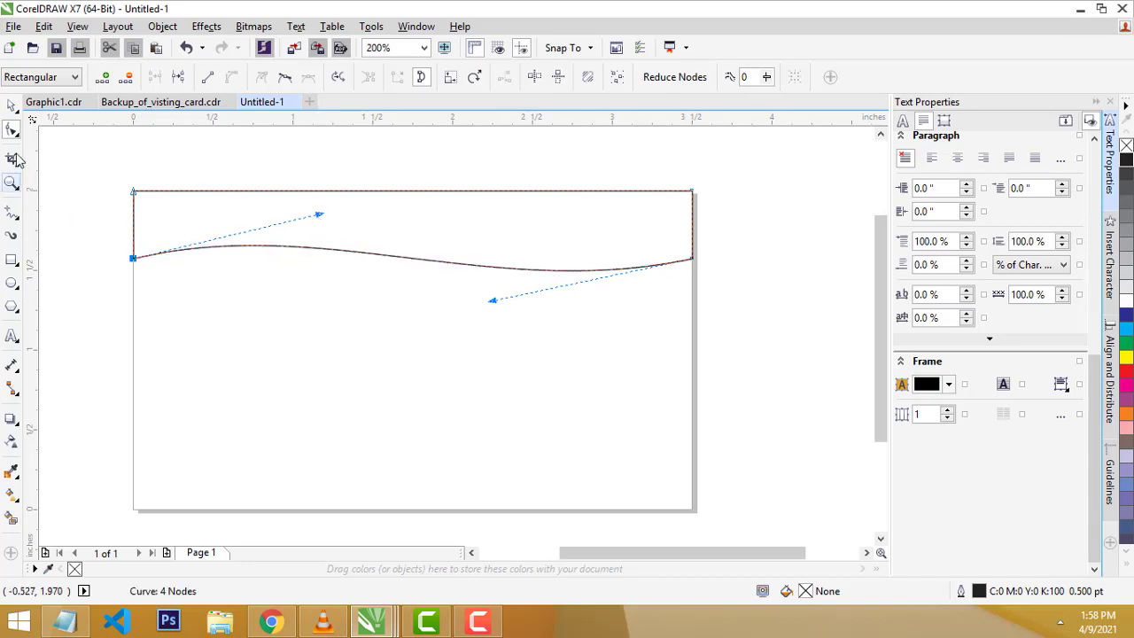
click(13, 107)
Fill the wave shape with black and nudge it slightly down.
click(384, 219)
click(691, 232)
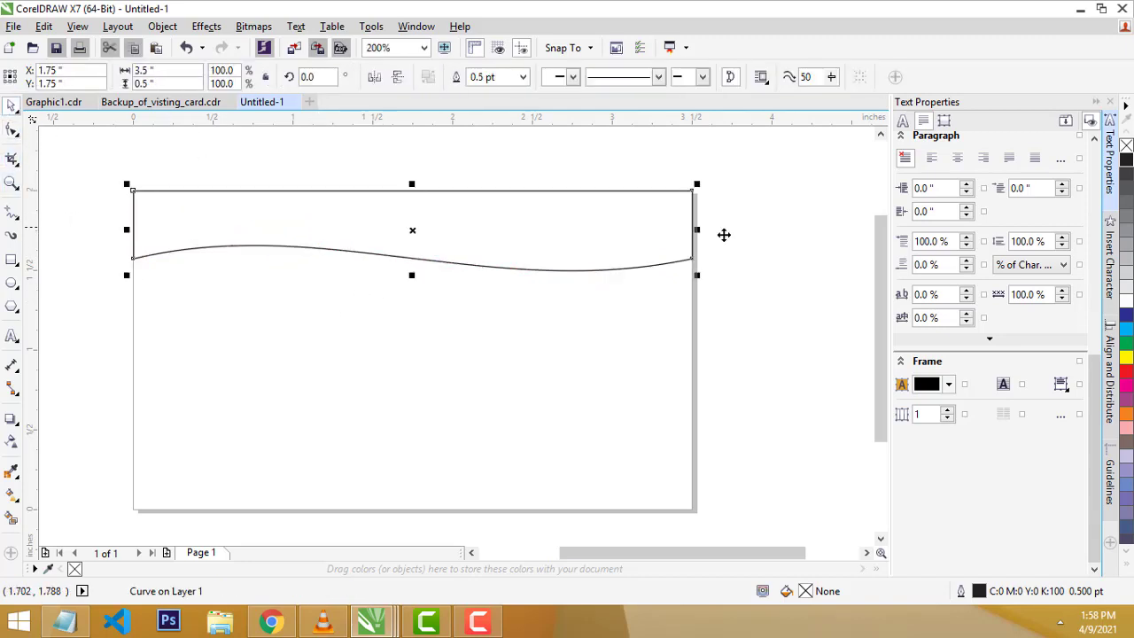
click(1126, 159)
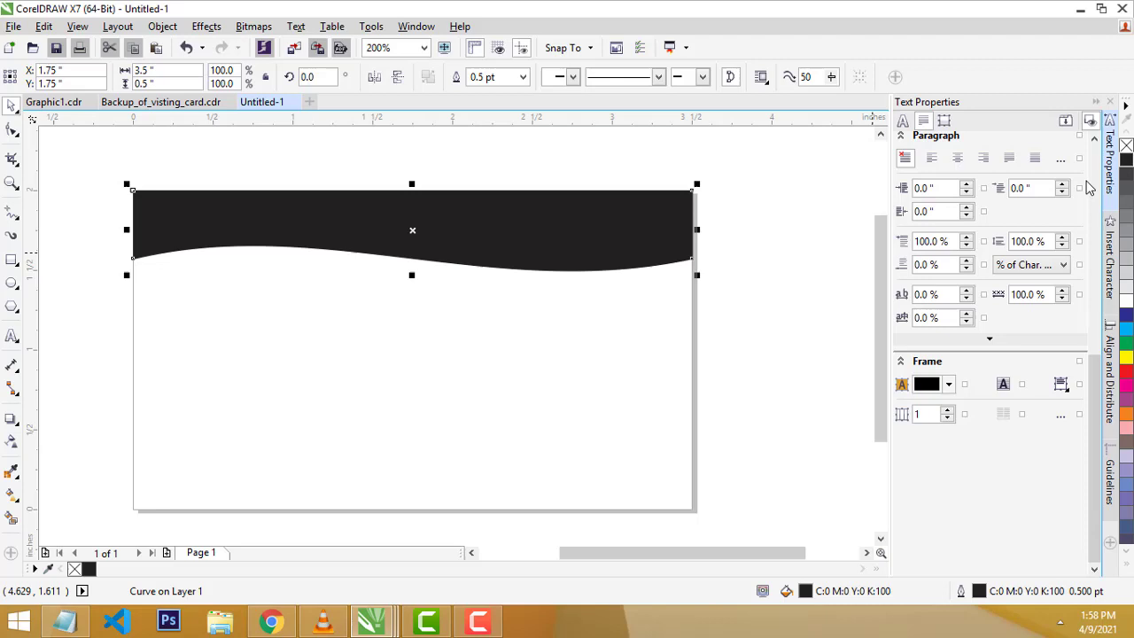
drag(455, 240, 456, 248)
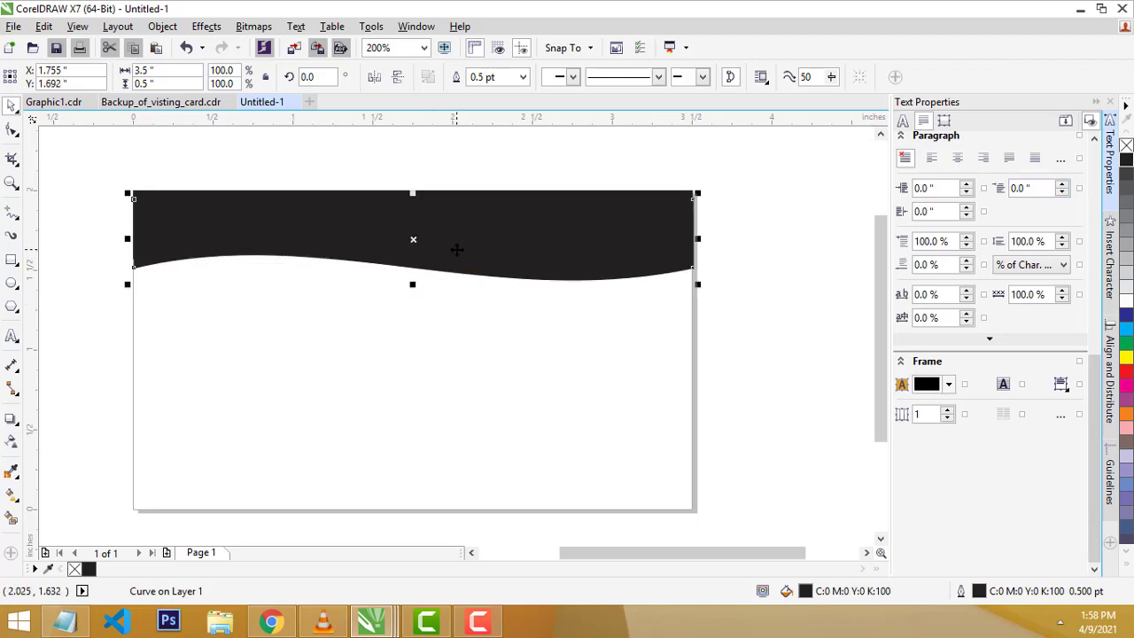
Send the black wave shape to the back of the page.
right_click(457, 249)
mouse_move(544, 424)
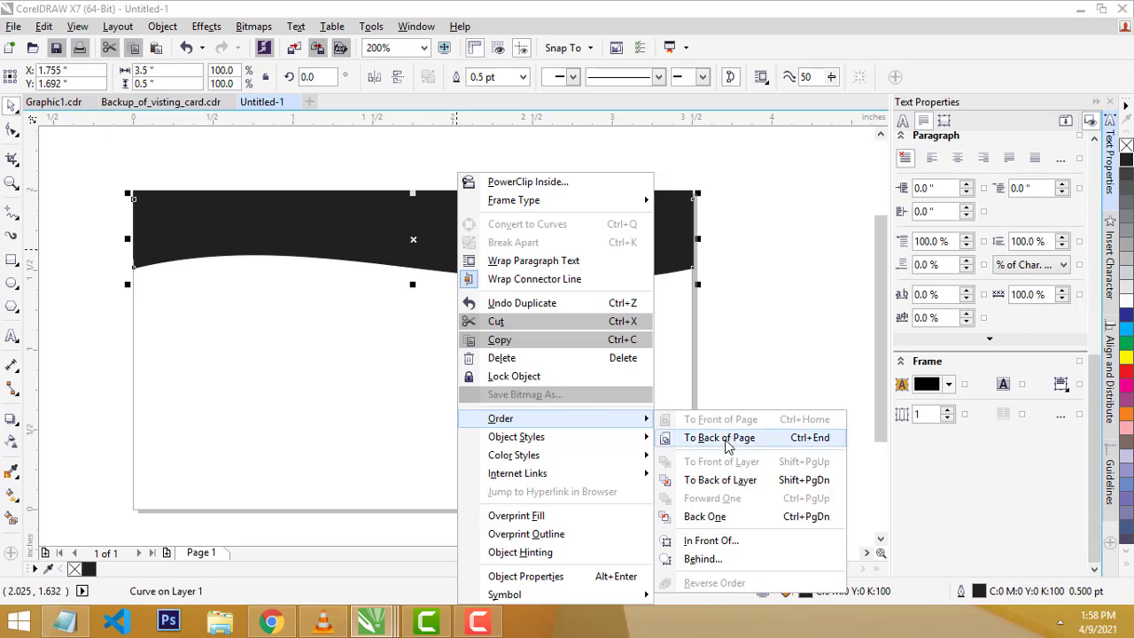
click(719, 437)
click(670, 270)
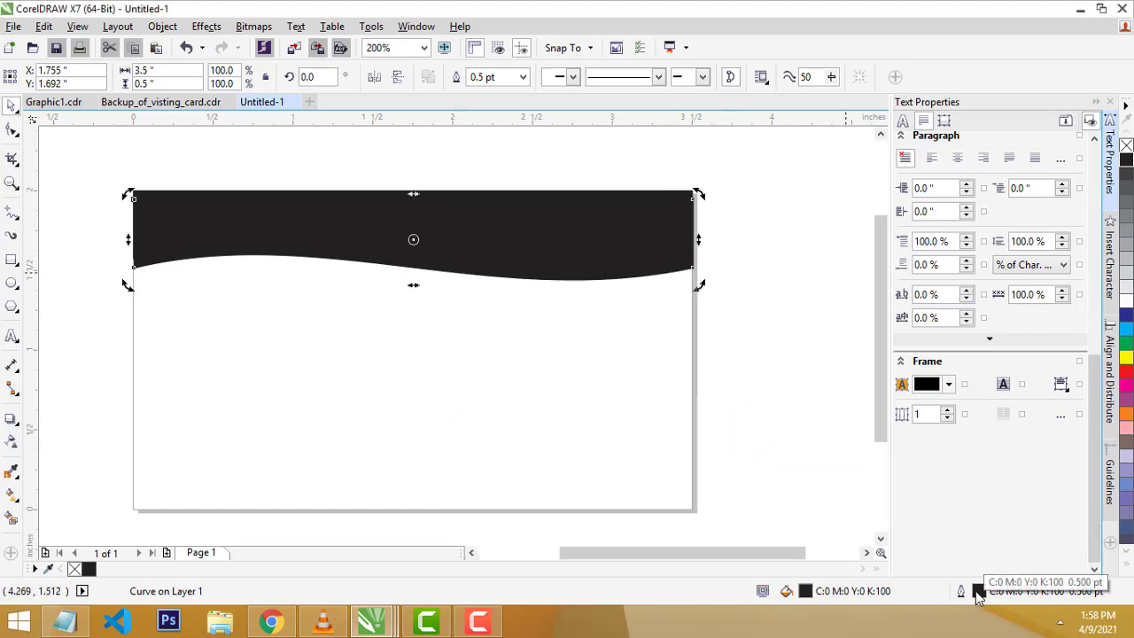
Try a lighter grey in the fill settings, then cancel to keep solid black.
double_click(805, 591)
drag(529, 373, 519, 334)
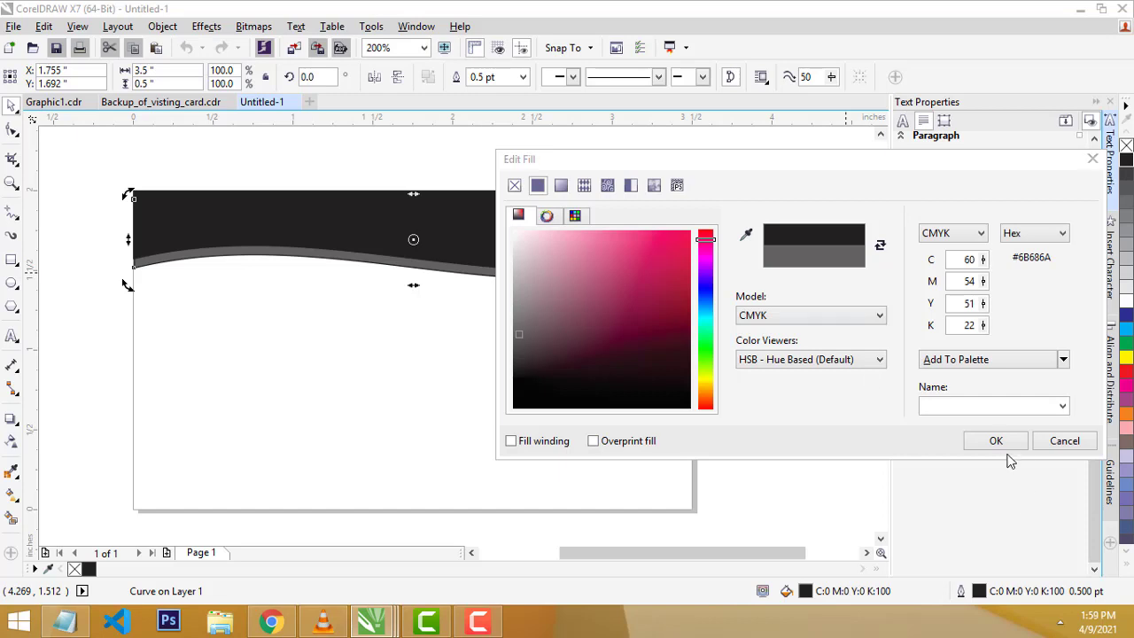
click(1054, 446)
Move the black wave header up until it sits flush with the card's top edge.
click(521, 380)
click(463, 274)
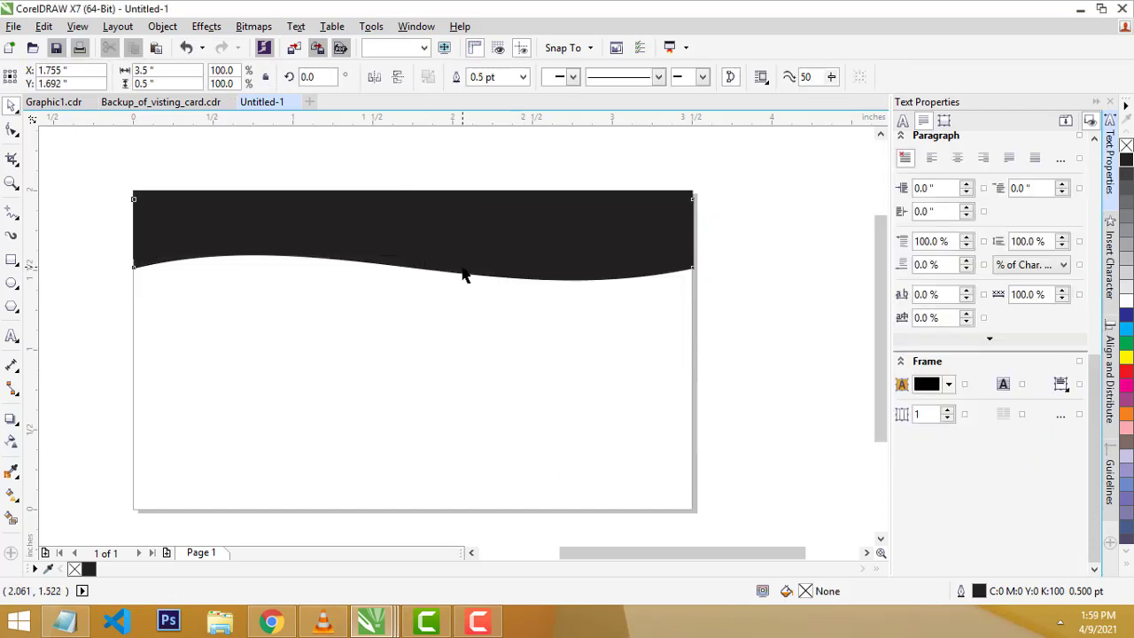
drag(438, 264, 438, 254)
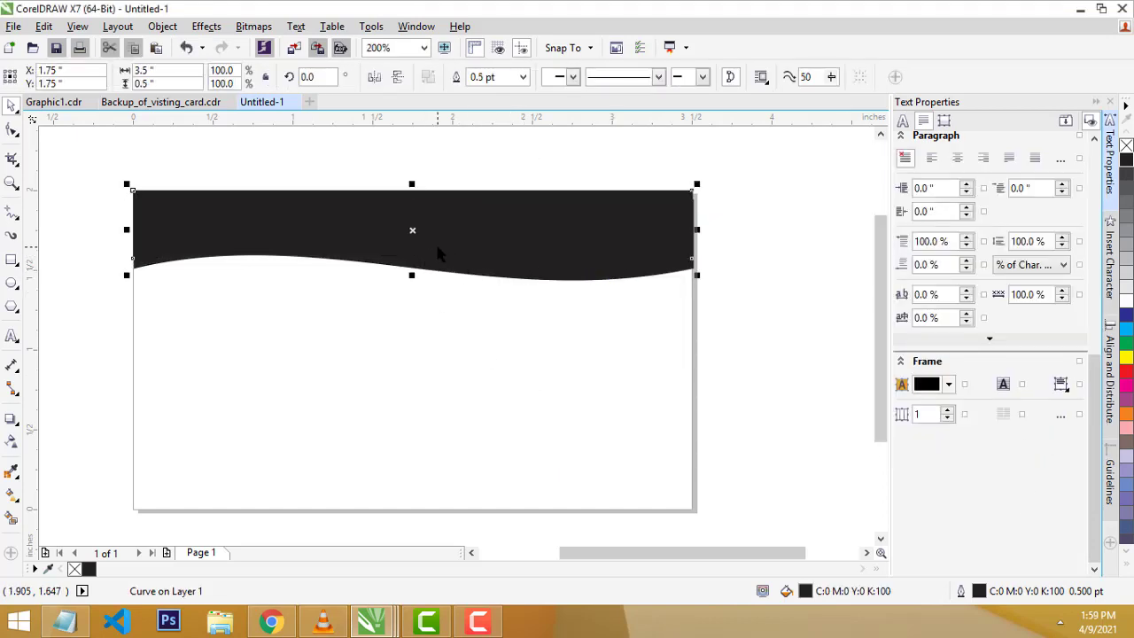
key(Escape)
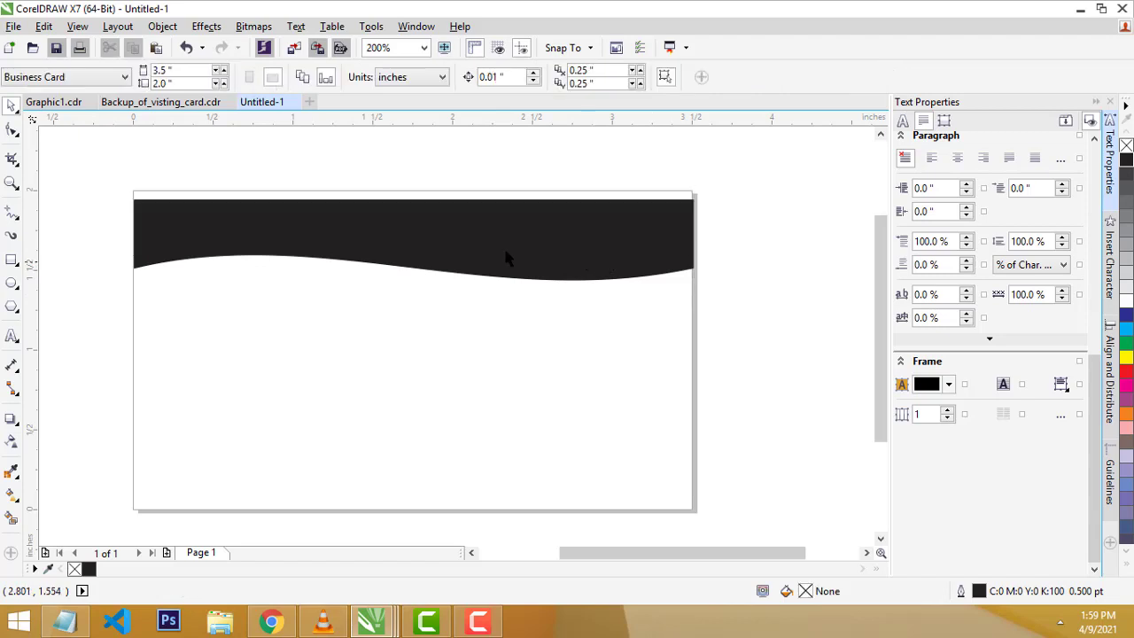
click(506, 233)
drag(470, 235, 471, 228)
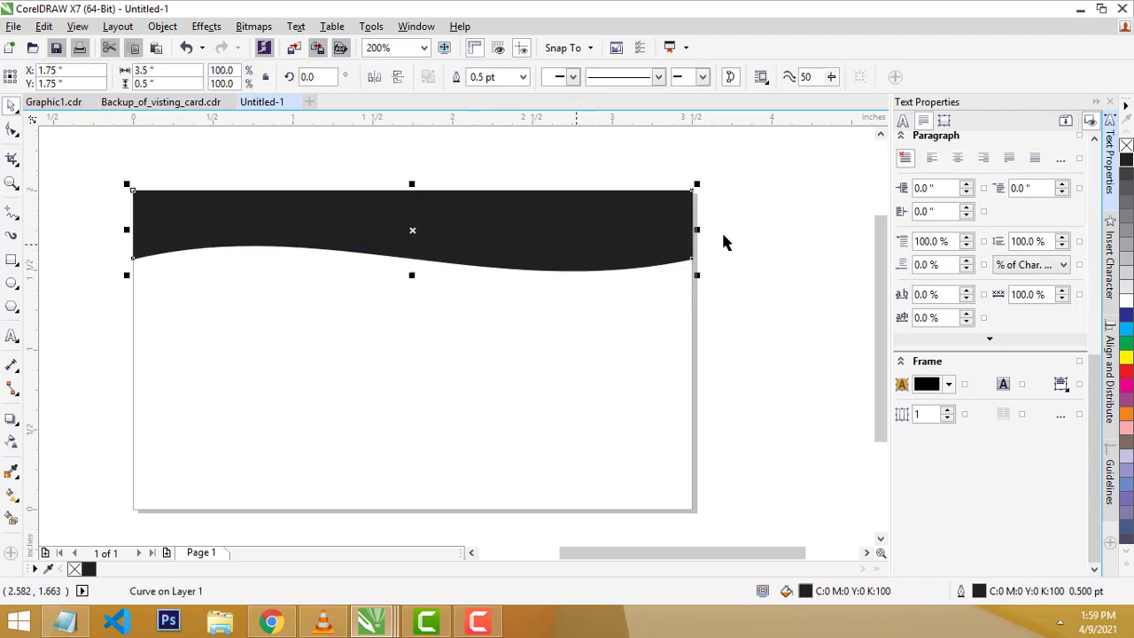
click(750, 221)
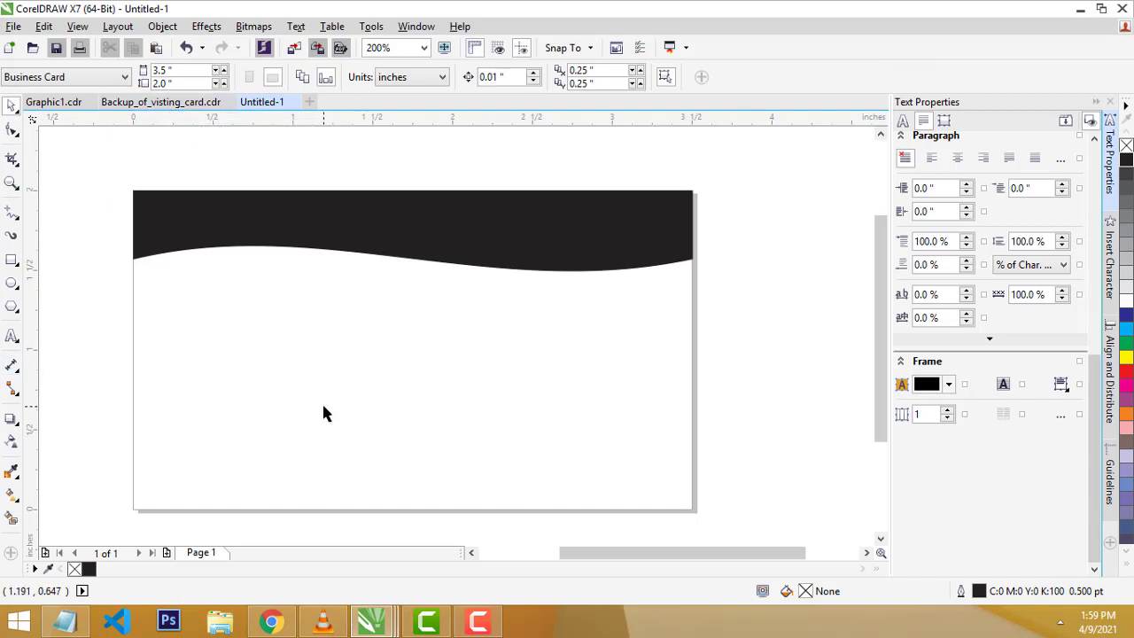
Add a black 3.5 × 0.418 inch footer strip across the card's bottom.
double_click(11, 262)
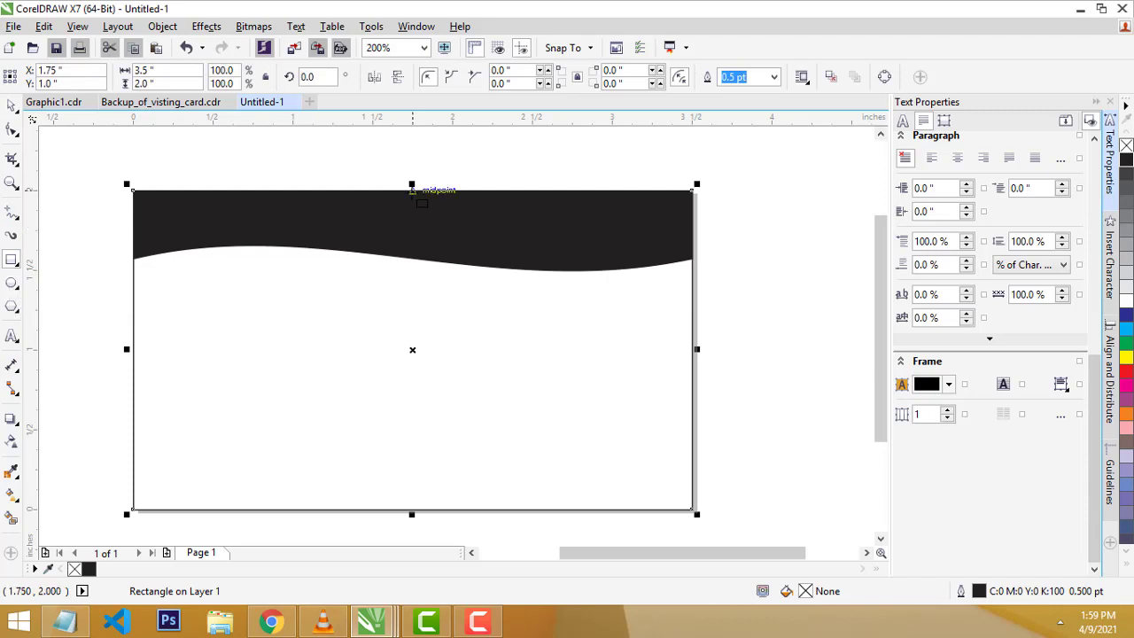
drag(411, 186, 413, 439)
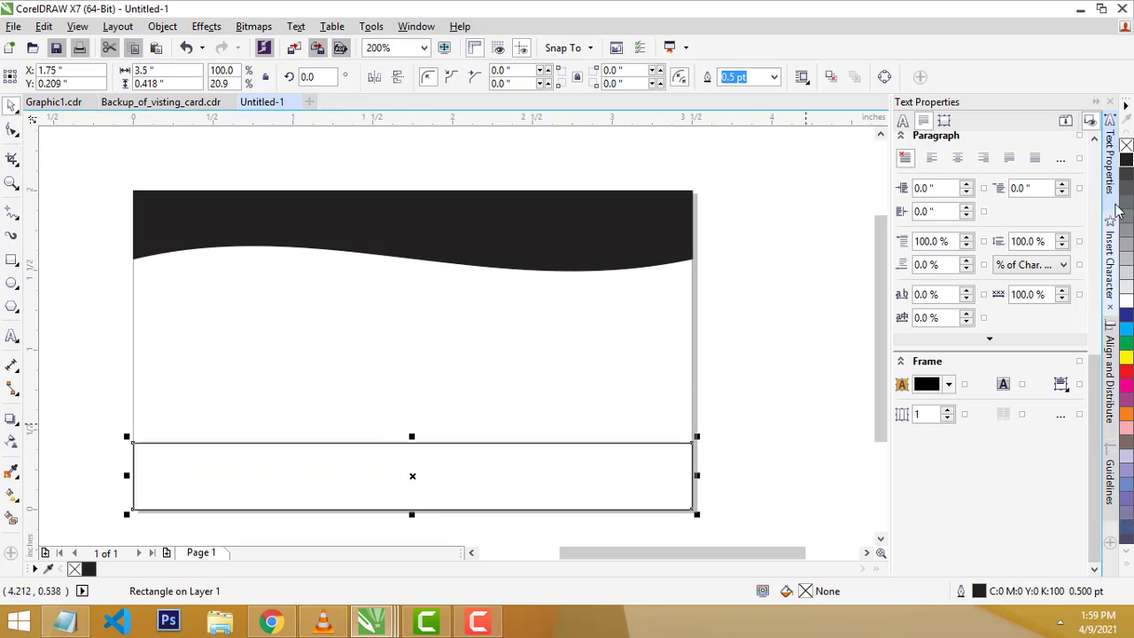
click(1125, 161)
click(745, 404)
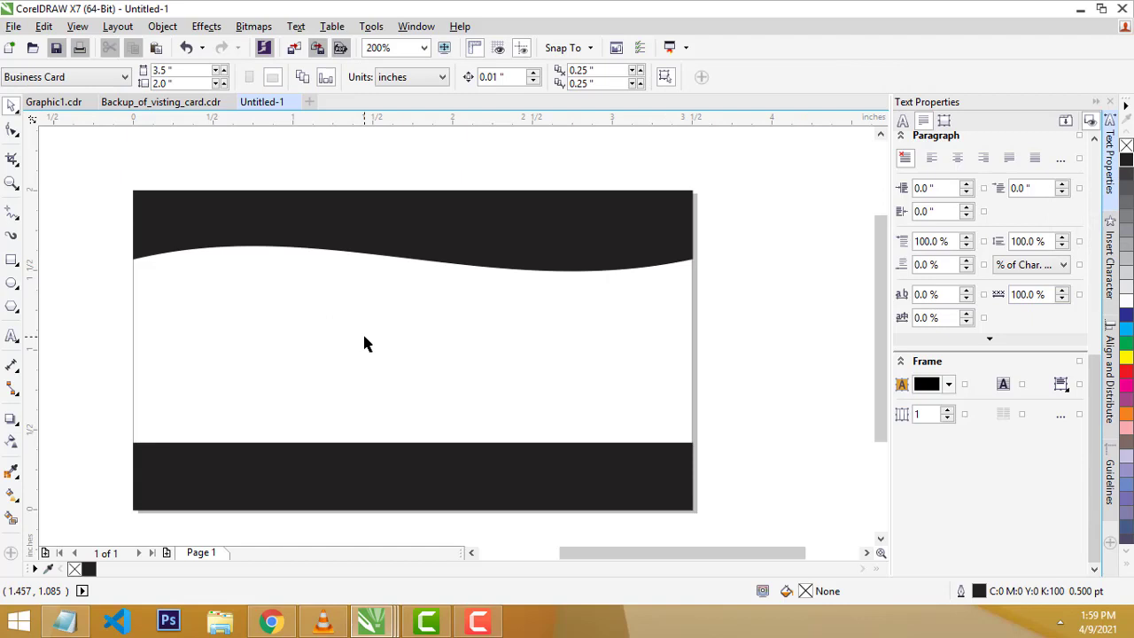
click(376, 255)
click(379, 481)
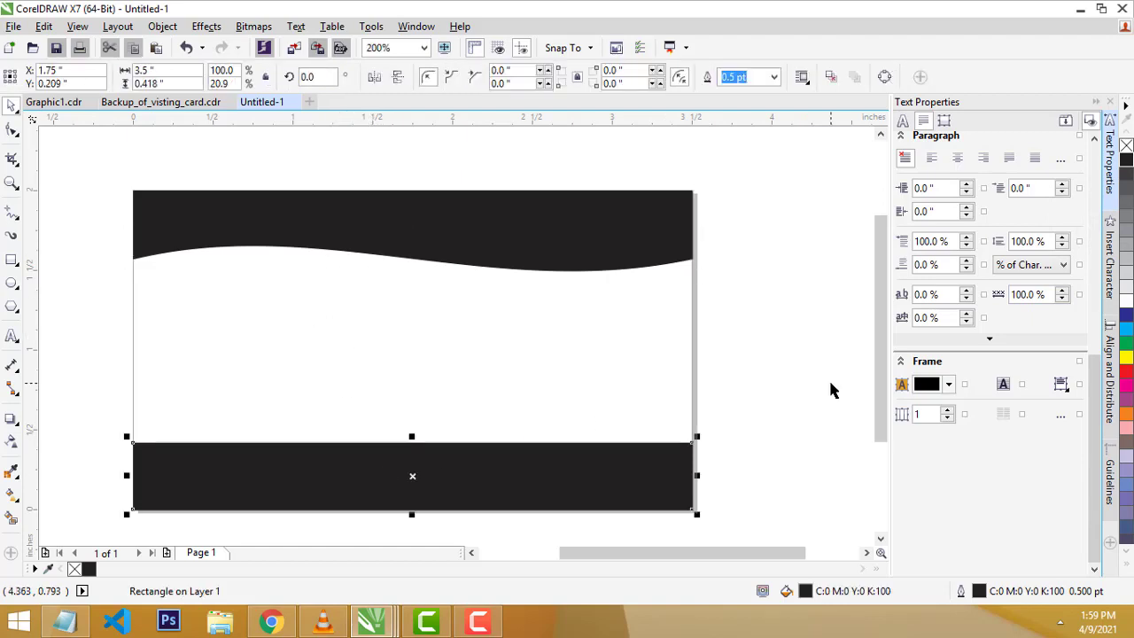
click(828, 377)
Select the Tamil title on the backup card and undock that document into a floating window.
click(161, 102)
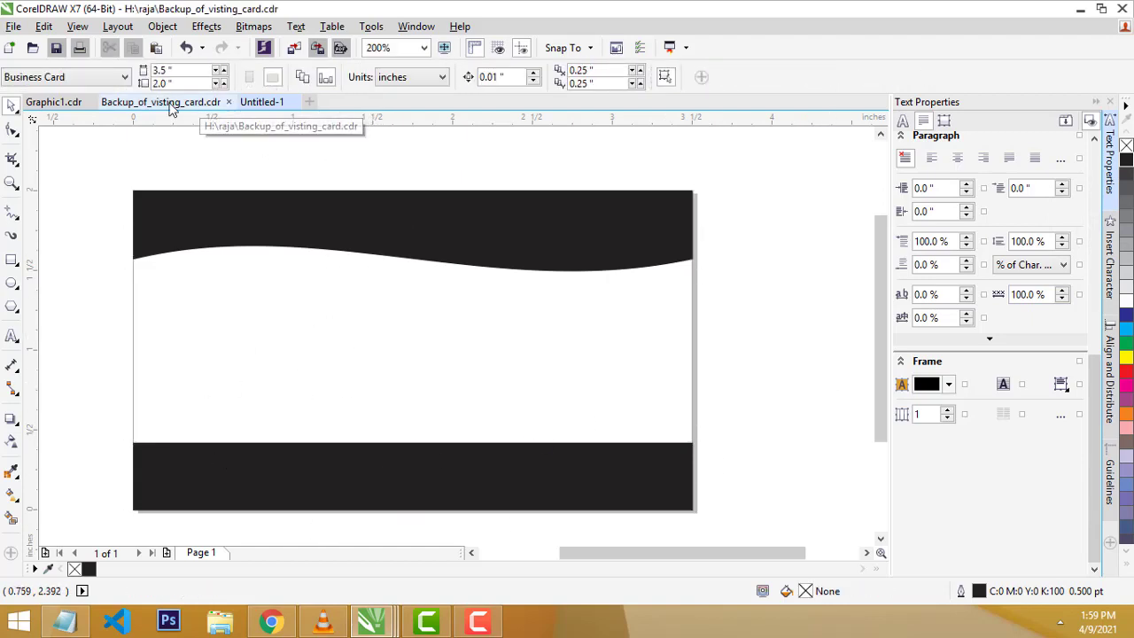
scroll(292, 304, up, 2)
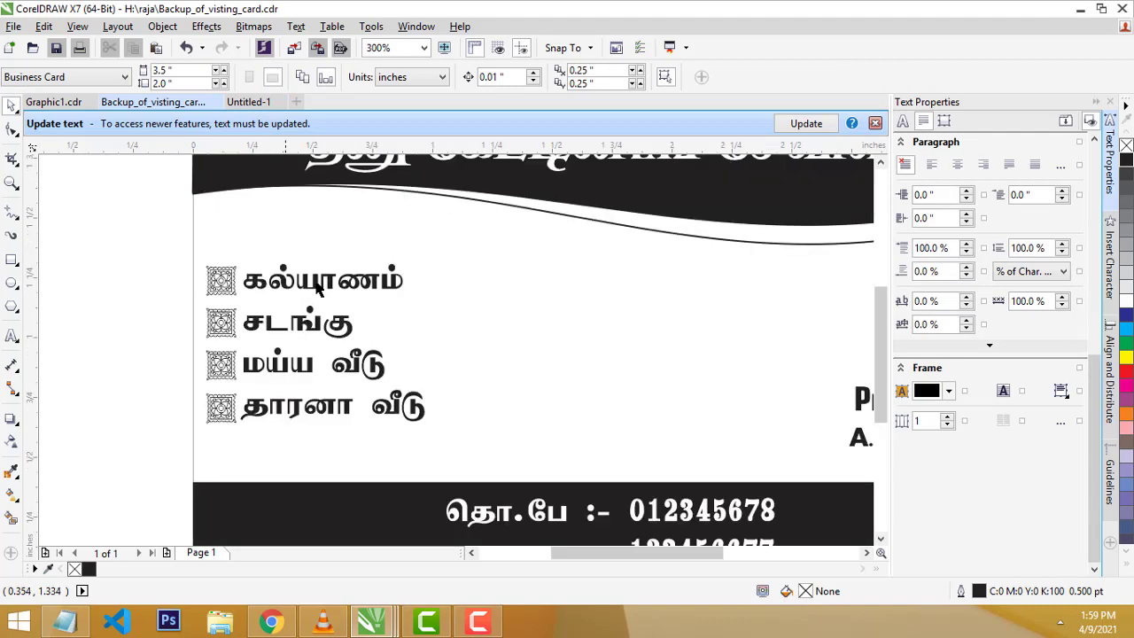
scroll(292, 303, down, 2)
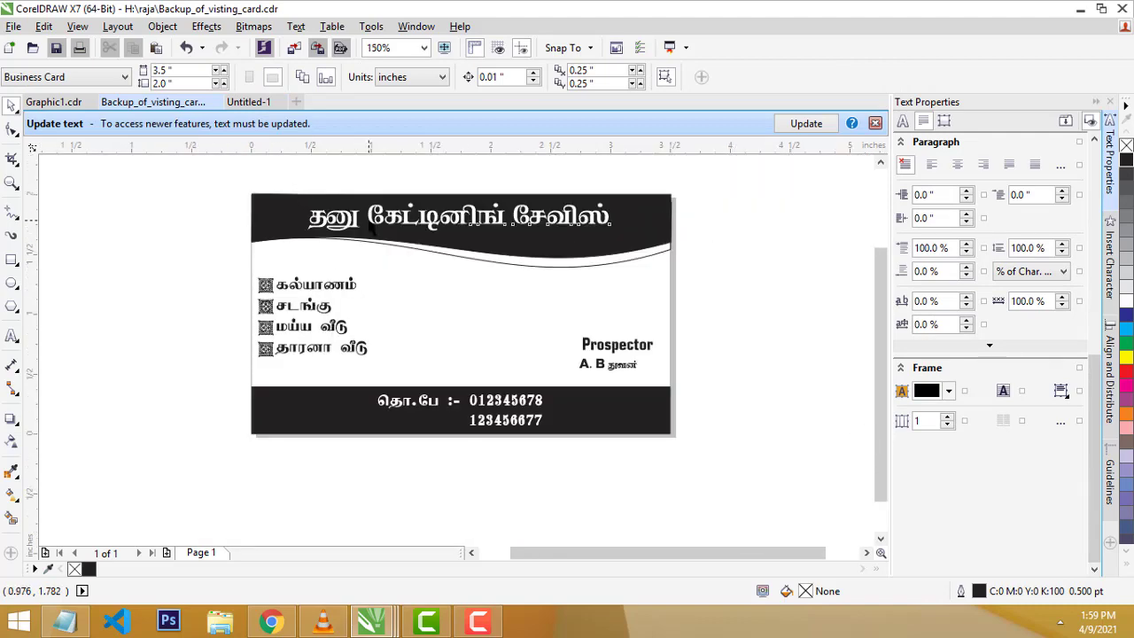
click(365, 222)
drag(158, 106, 523, 372)
Drag the white Tamil title onto the new card's black header, leaving the backup window at lower right.
drag(786, 486, 346, 253)
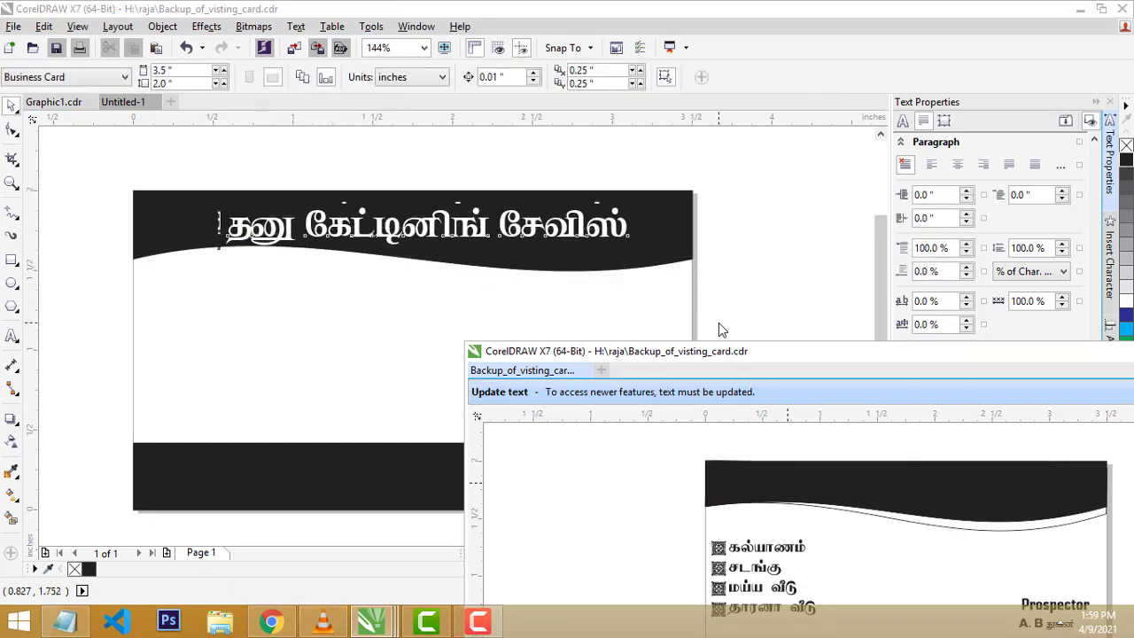
mouse_move(802, 368)
mouse_down()
mouse_move(753, 283)
mouse_move(827, 287)
mouse_move(797, 336)
mouse_up()
click(580, 228)
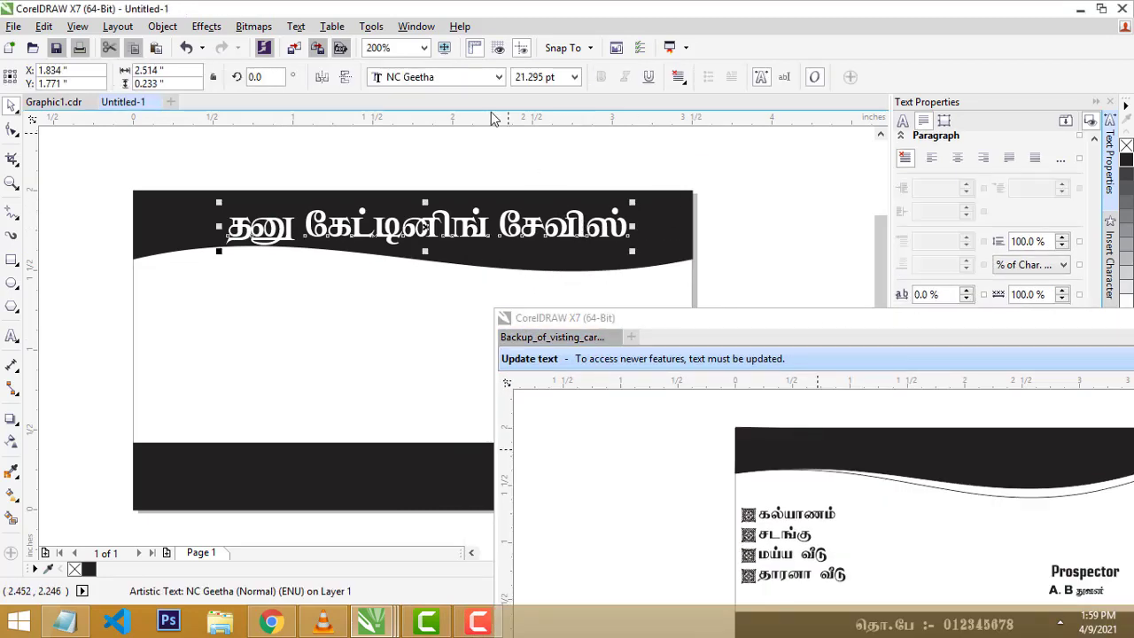
Switch the title font from Naganathini to Geethapria and shift the title slightly left and up.
click(468, 78)
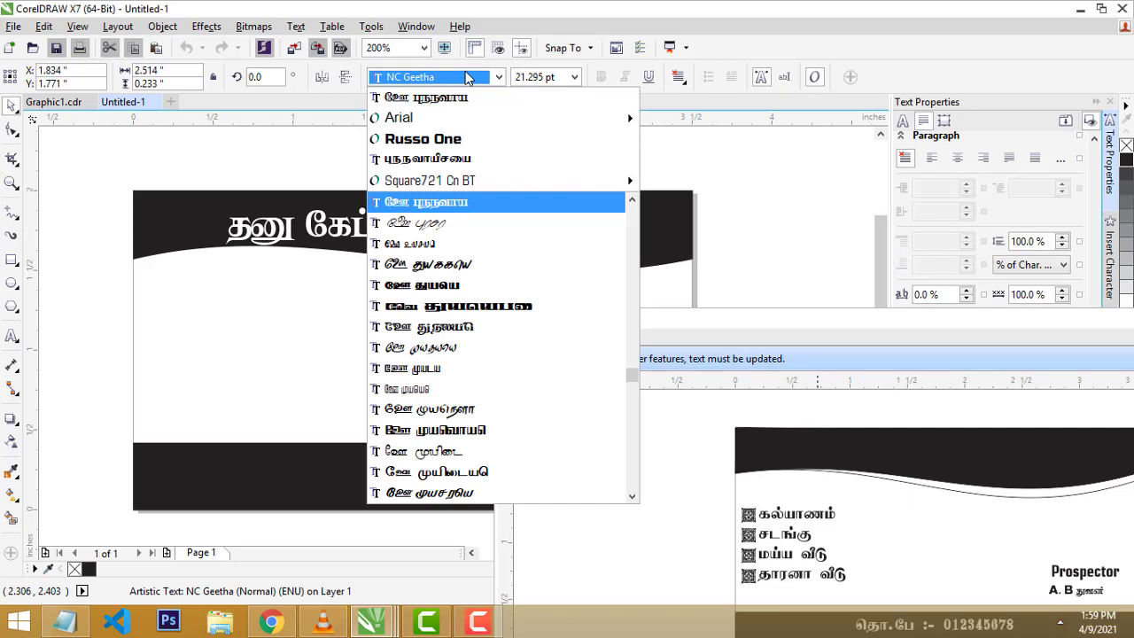
text(Nagananthini)
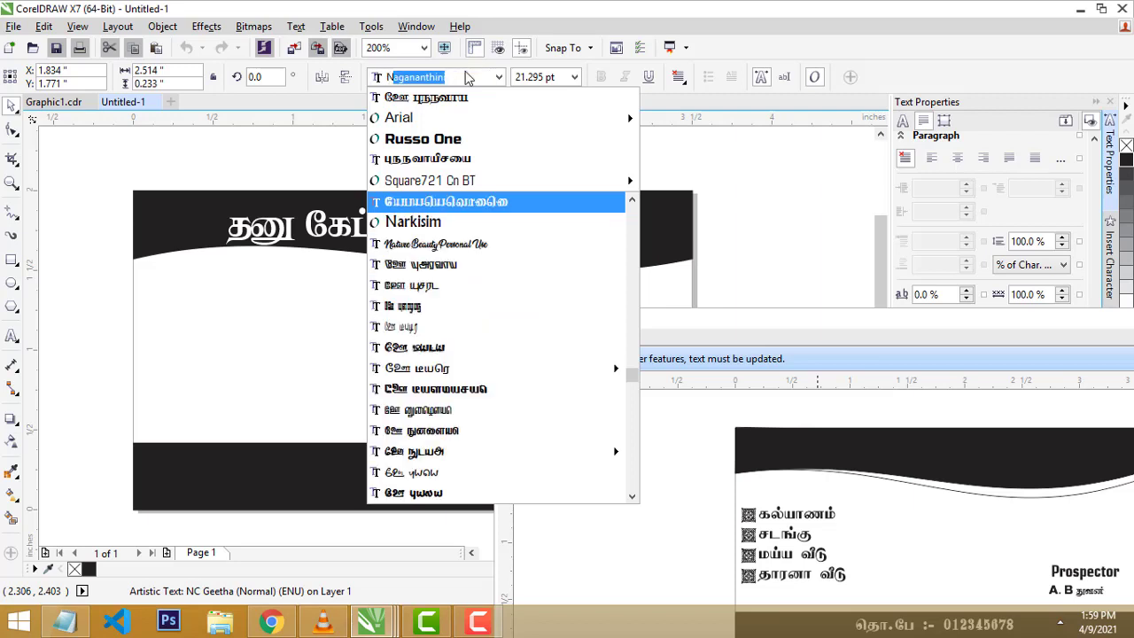
key(Return)
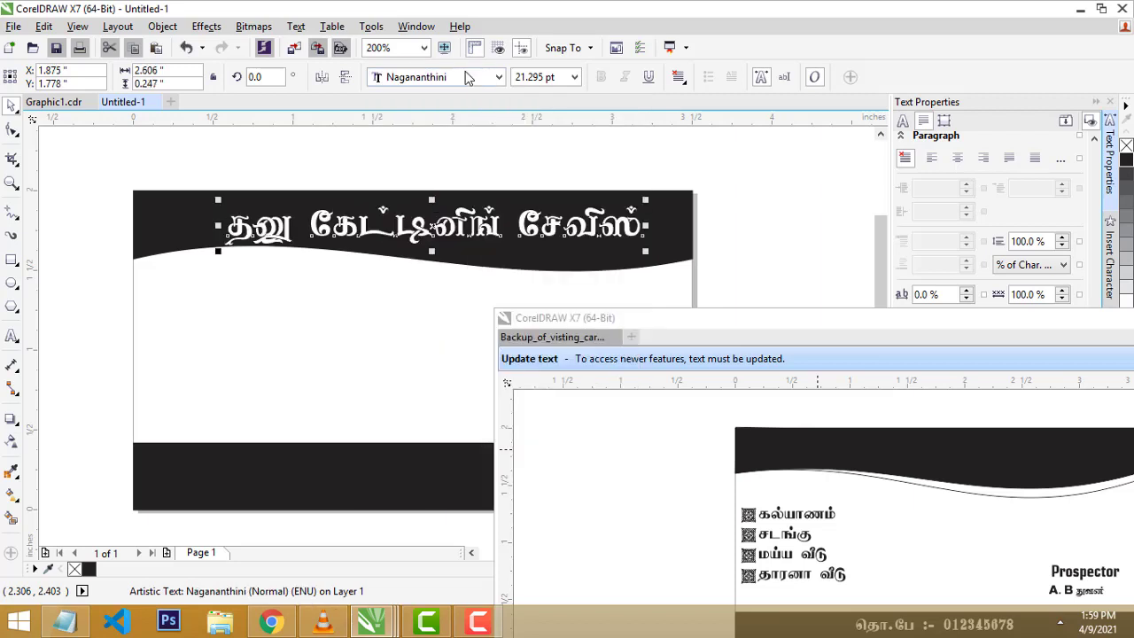
click(467, 78)
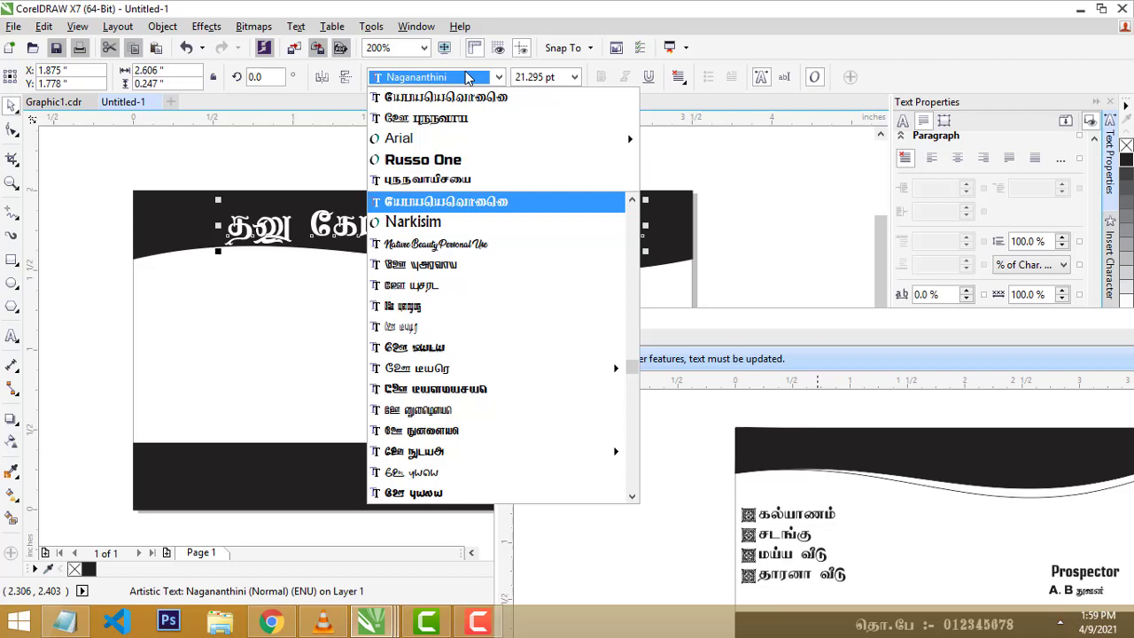
text(Na)
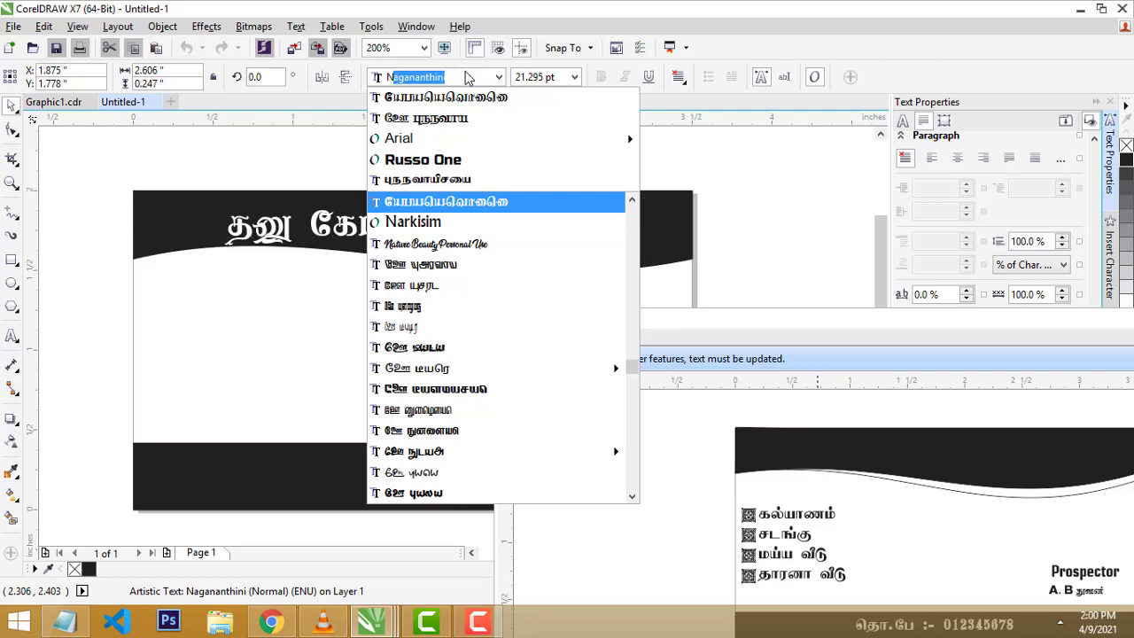
text(Geethapria)
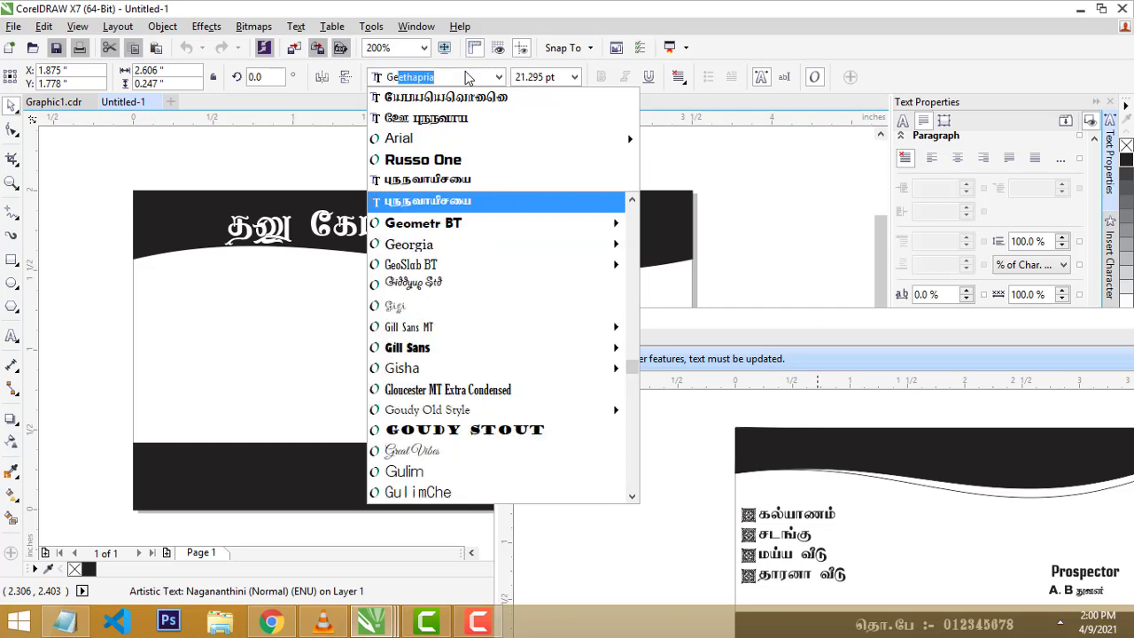
key(Return)
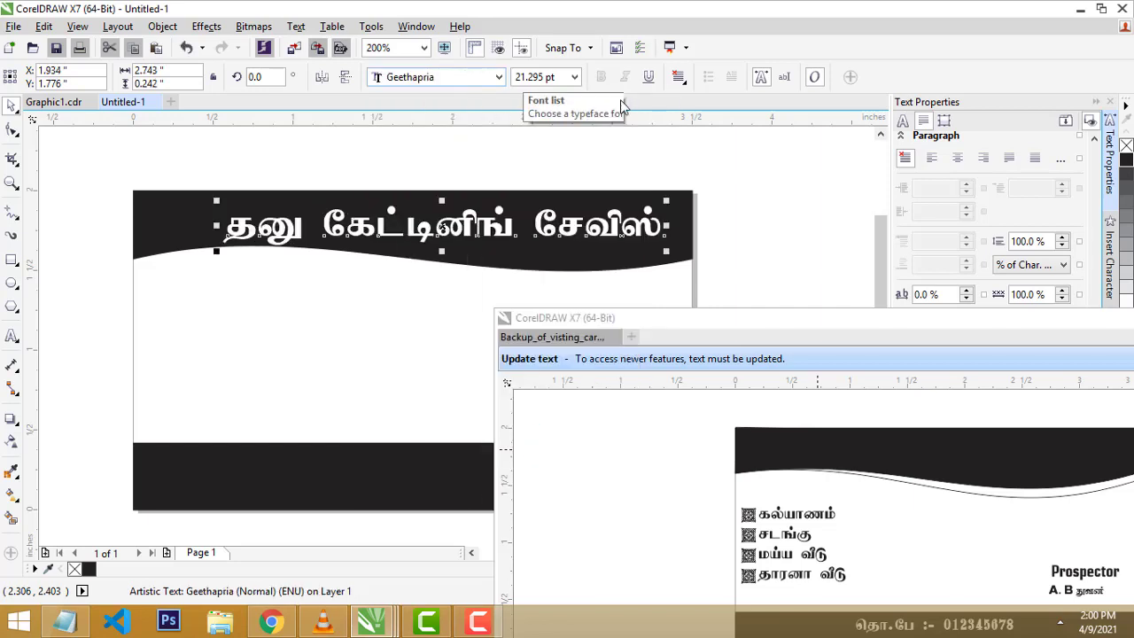
mouse_move(550, 223)
mouse_down()
mouse_move(511, 219)
mouse_move(529, 229)
mouse_up()
click(788, 182)
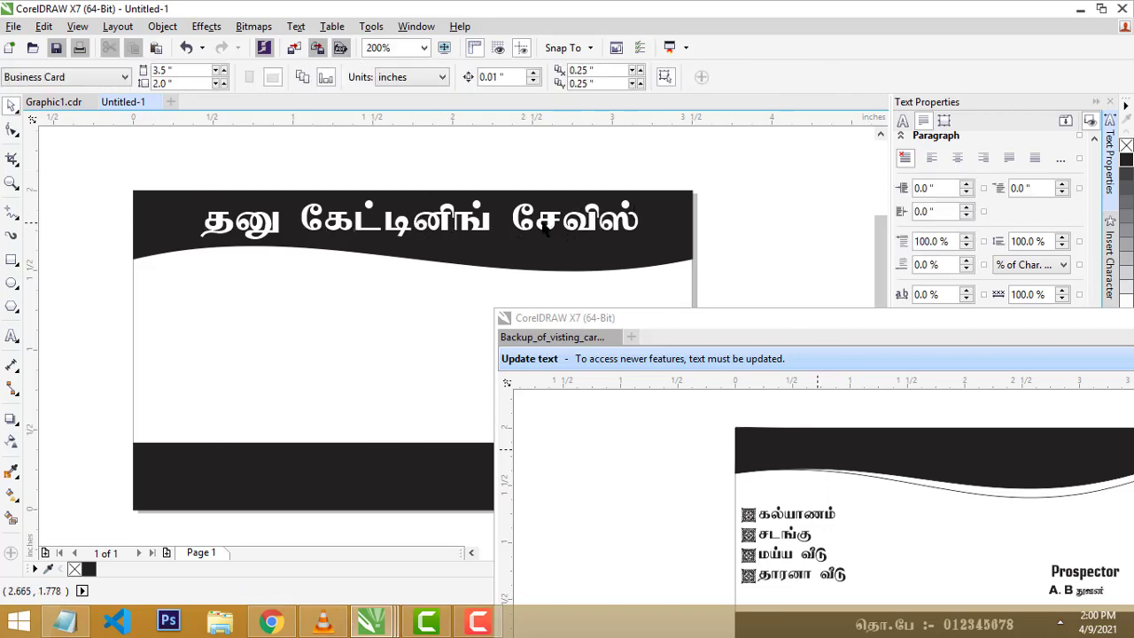
Drag the four-line Tamil bulleted list from the backup card onto the new card, then dock the backup as a tab.
click(611, 222)
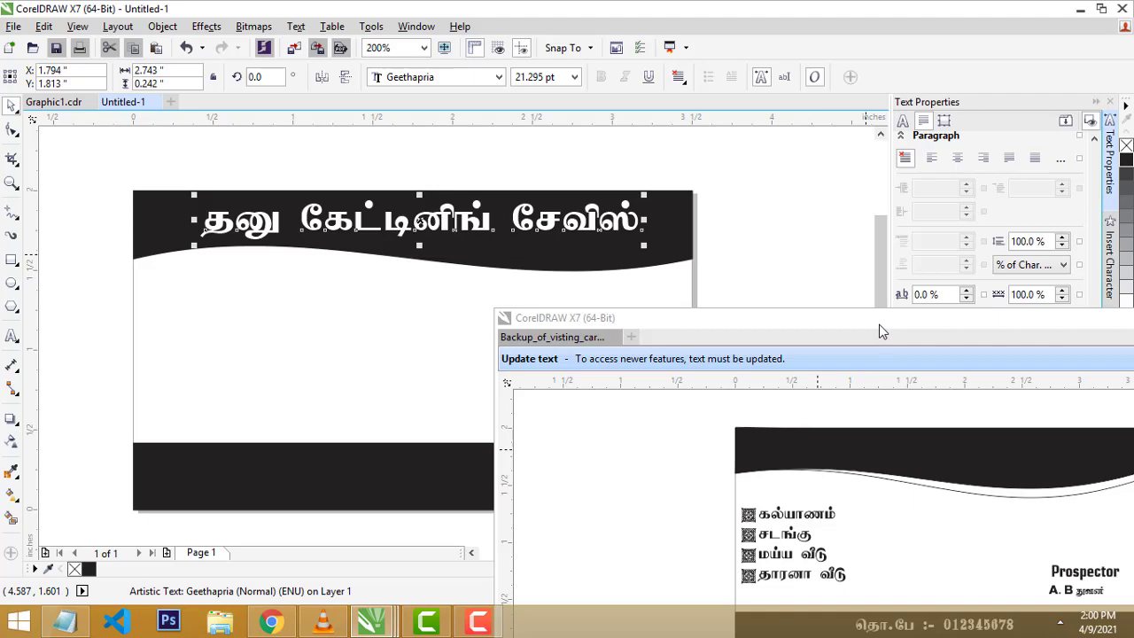
drag(879, 325, 795, 141)
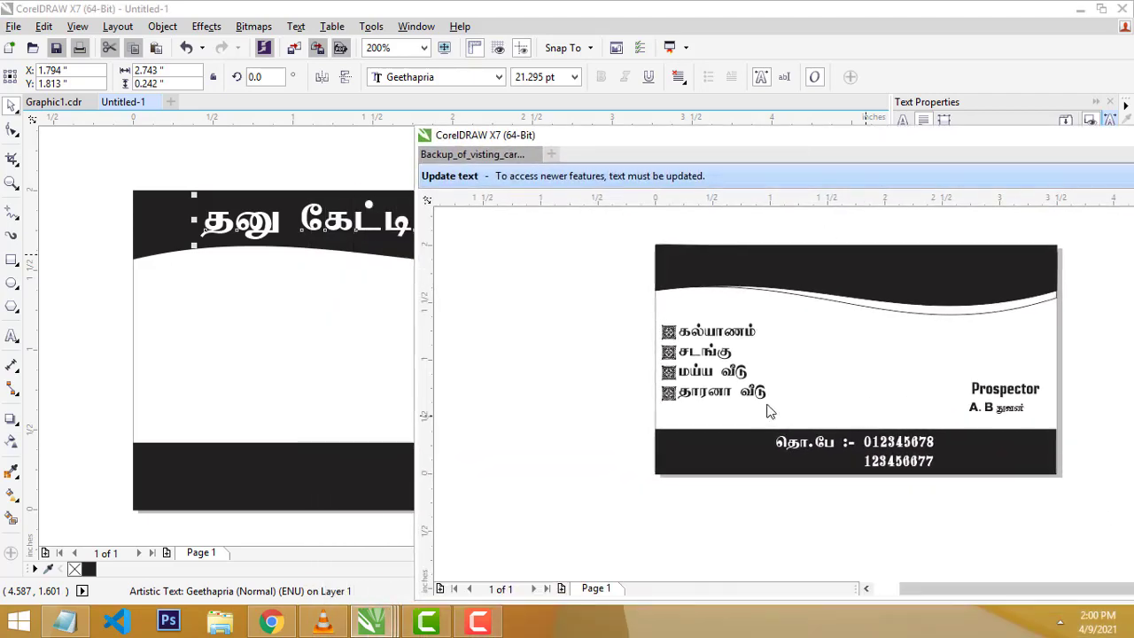
click(871, 413)
drag(800, 417, 322, 297)
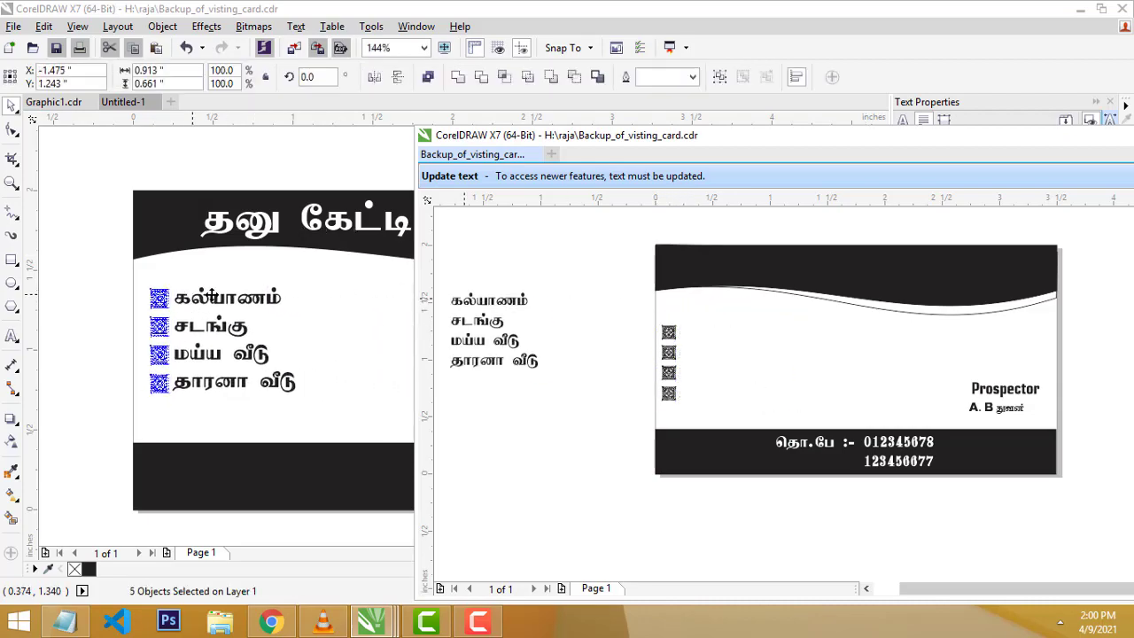
drag(627, 140, 384, 110)
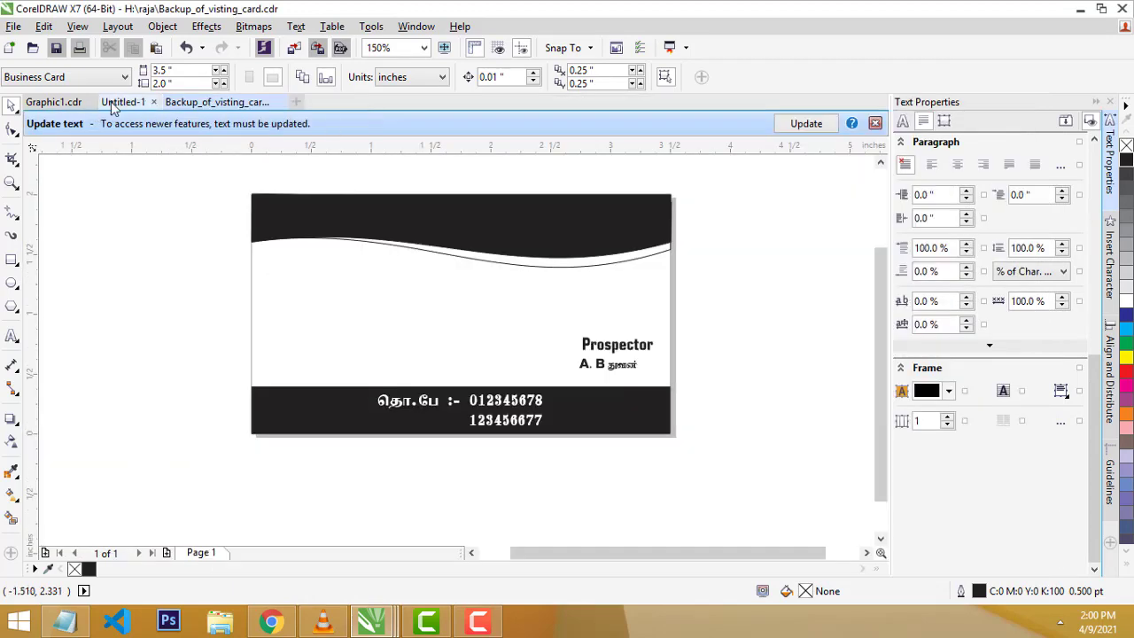
Back on the new card, select the first list line கல்யாணம் in text editing, then exit editing.
click(113, 105)
scroll(233, 328, up, 2)
scroll(422, 306, down, 2)
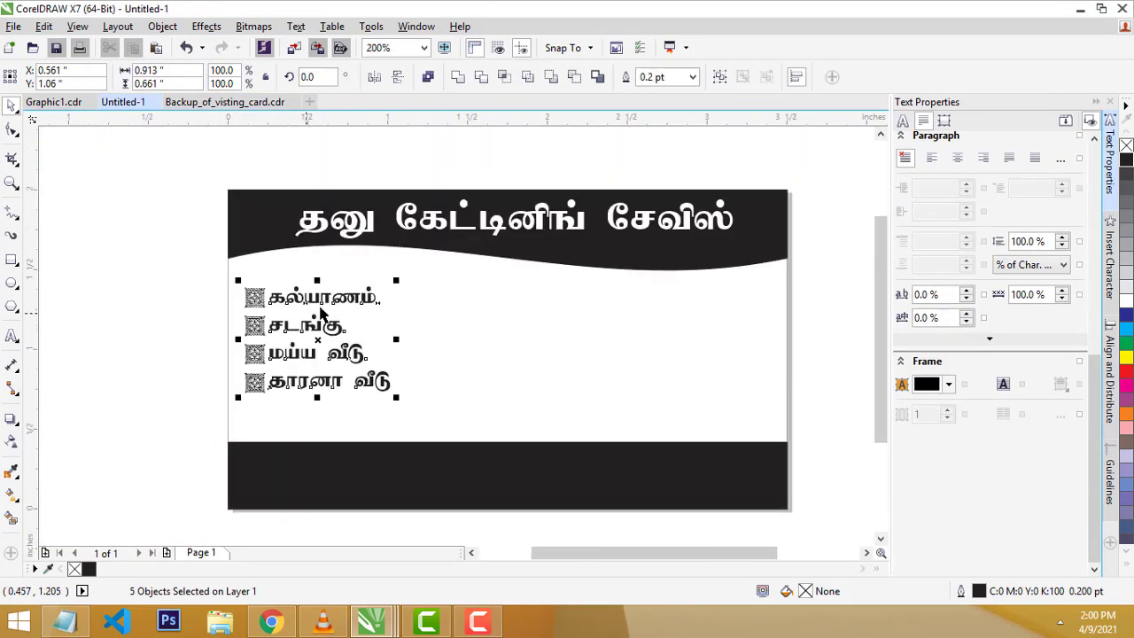
scroll(318, 307, up, 2)
key(F8)
click(284, 287)
drag(221, 287, 444, 268)
key(Escape)
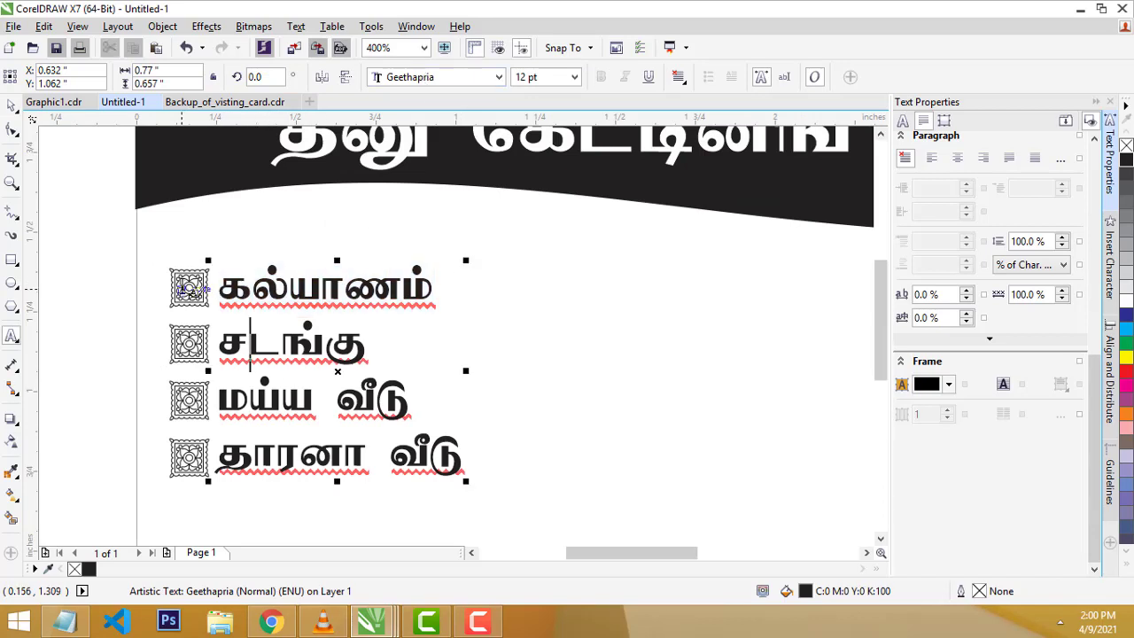
key(Escape)
key(space)
Delete the flower ornaments beside the four Tamil list lines.
click(185, 299)
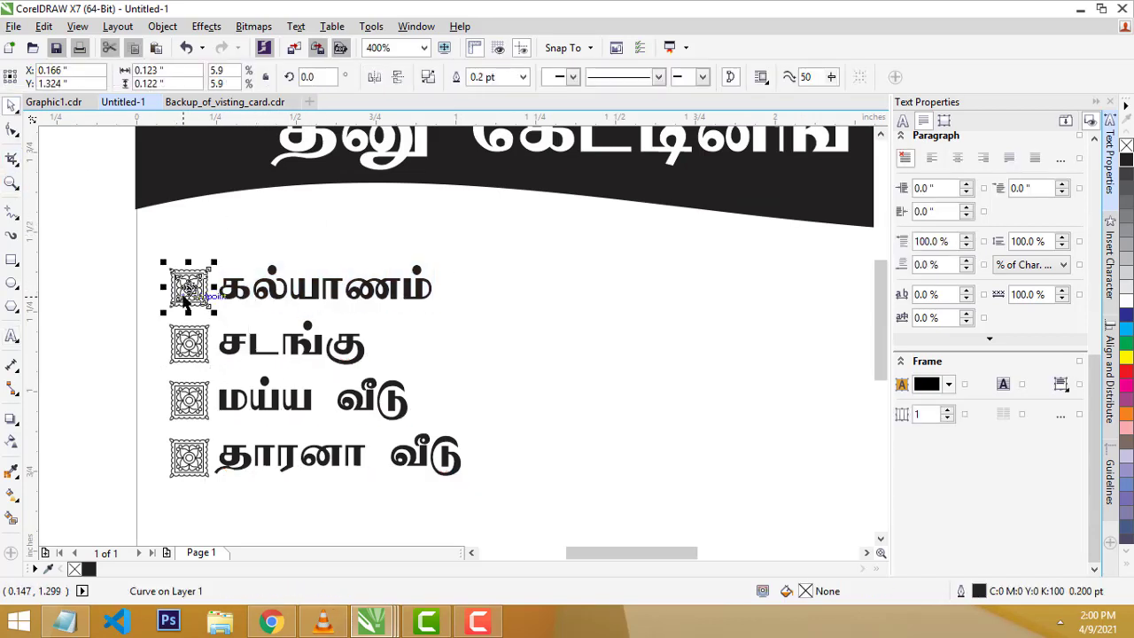
key(Delete)
click(189, 346)
key(Delete)
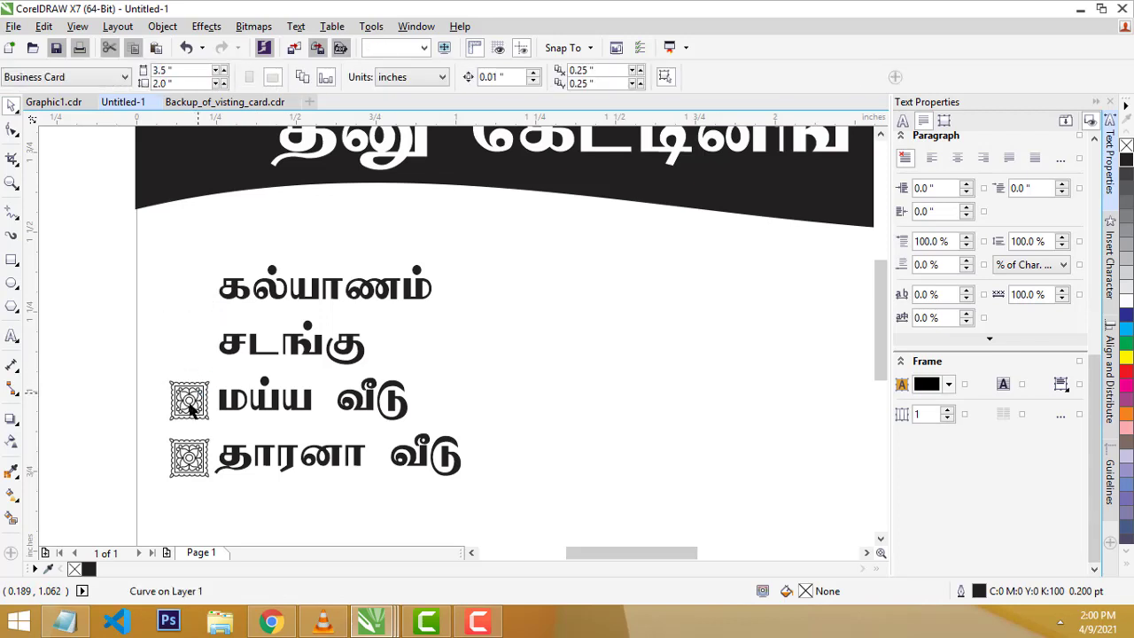
click(188, 400)
key(Delete)
click(189, 457)
key(Delete)
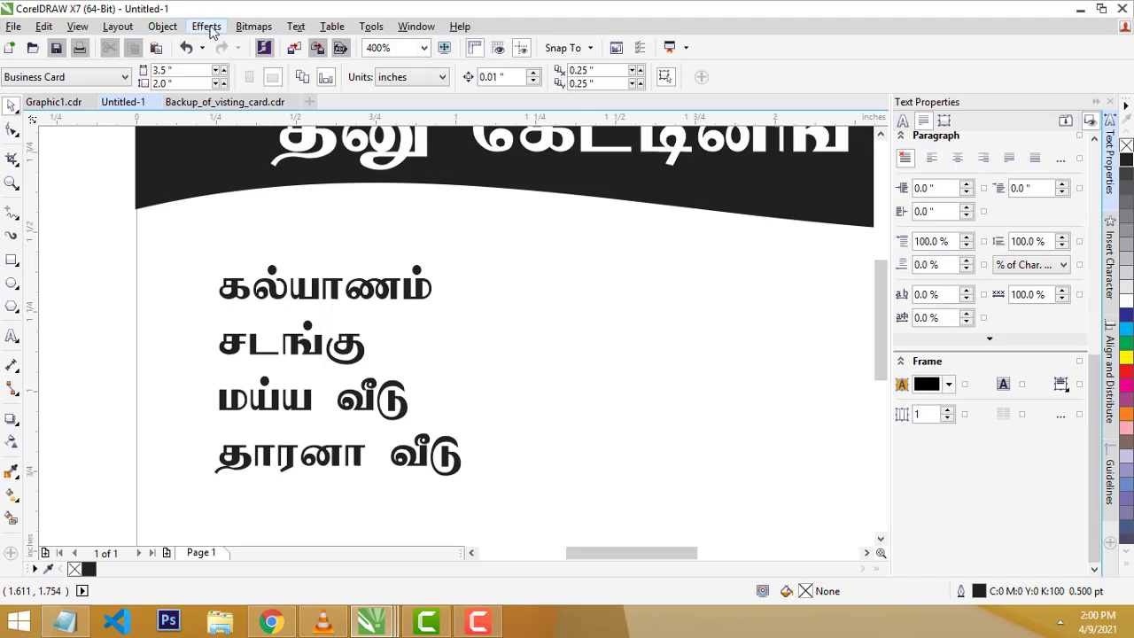
Open the Insert Character panel and set its font to Wingdings 2.
click(297, 27)
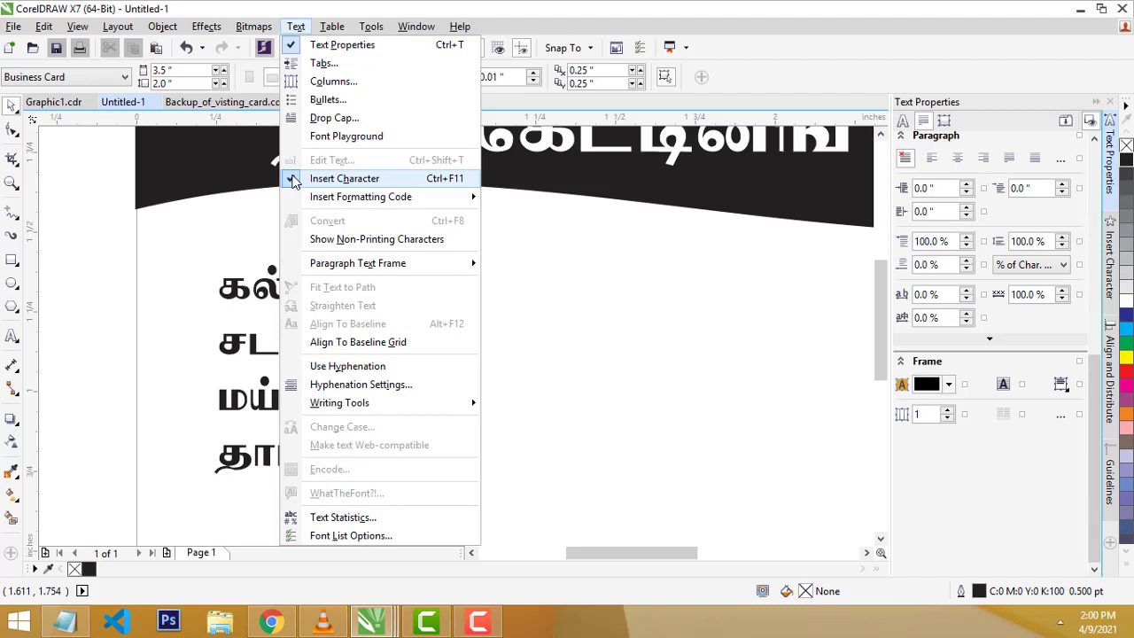
click(321, 179)
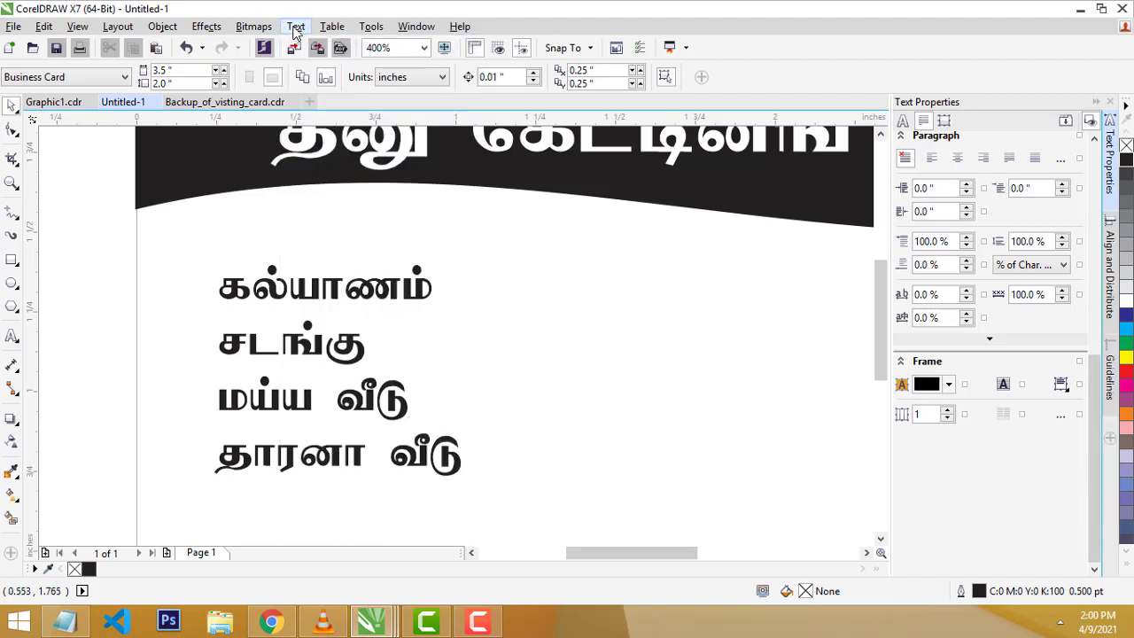
click(297, 28)
click(320, 176)
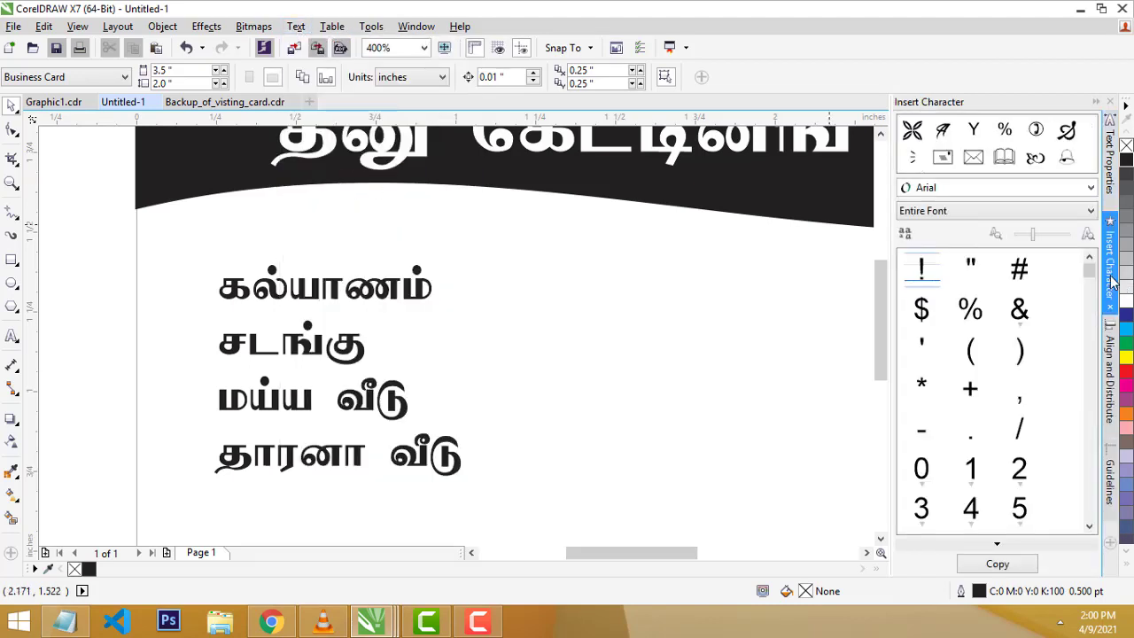
click(988, 189)
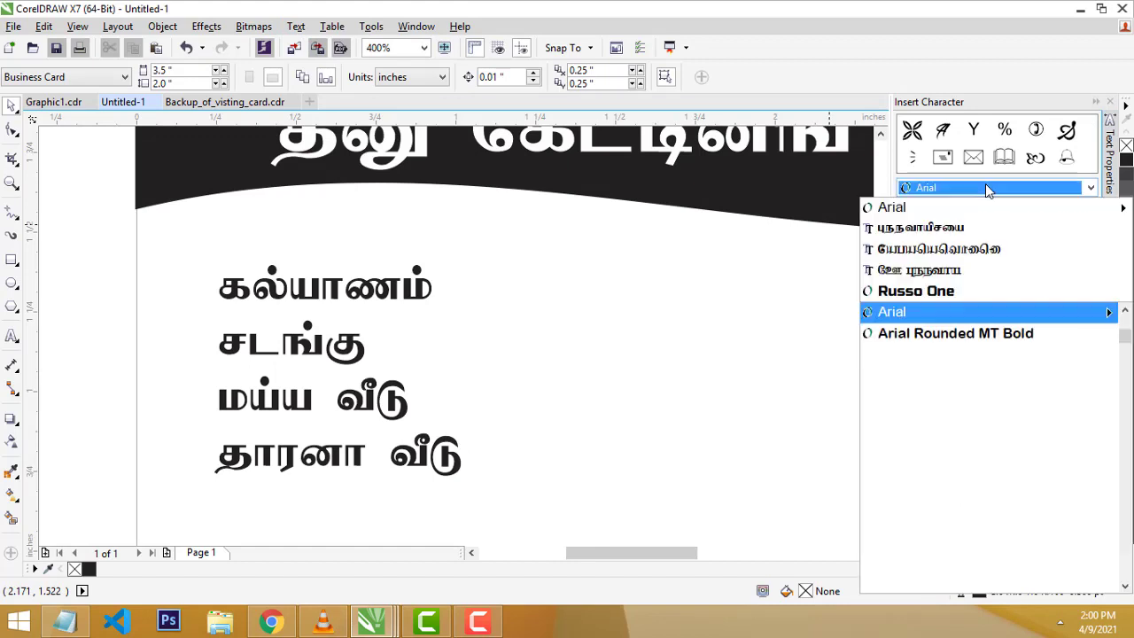
text(Wingdings)
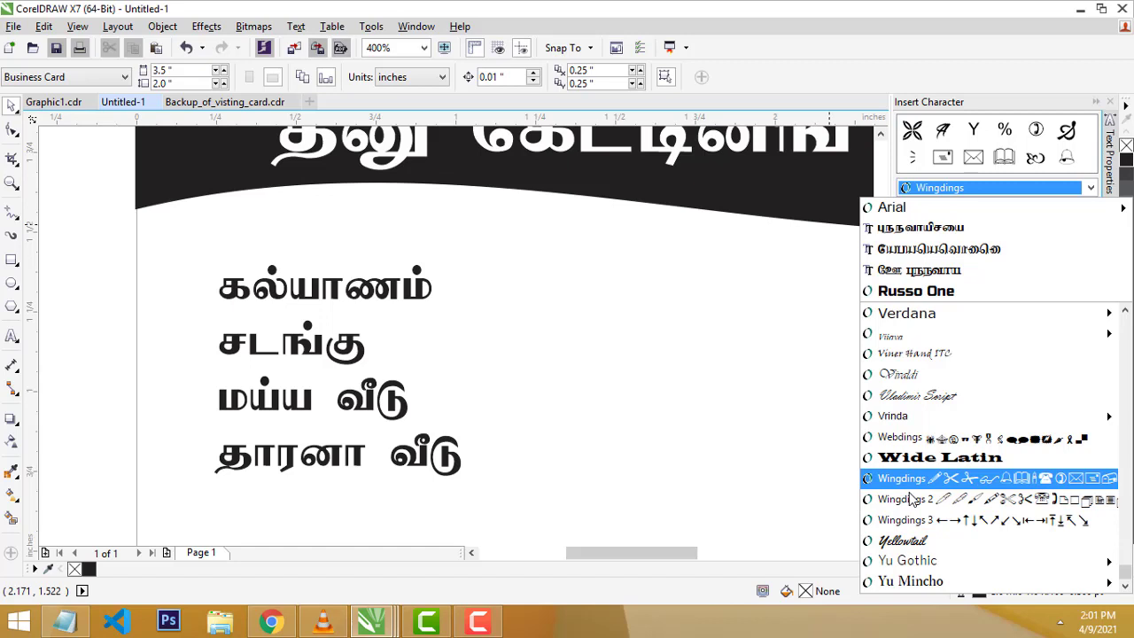
click(906, 489)
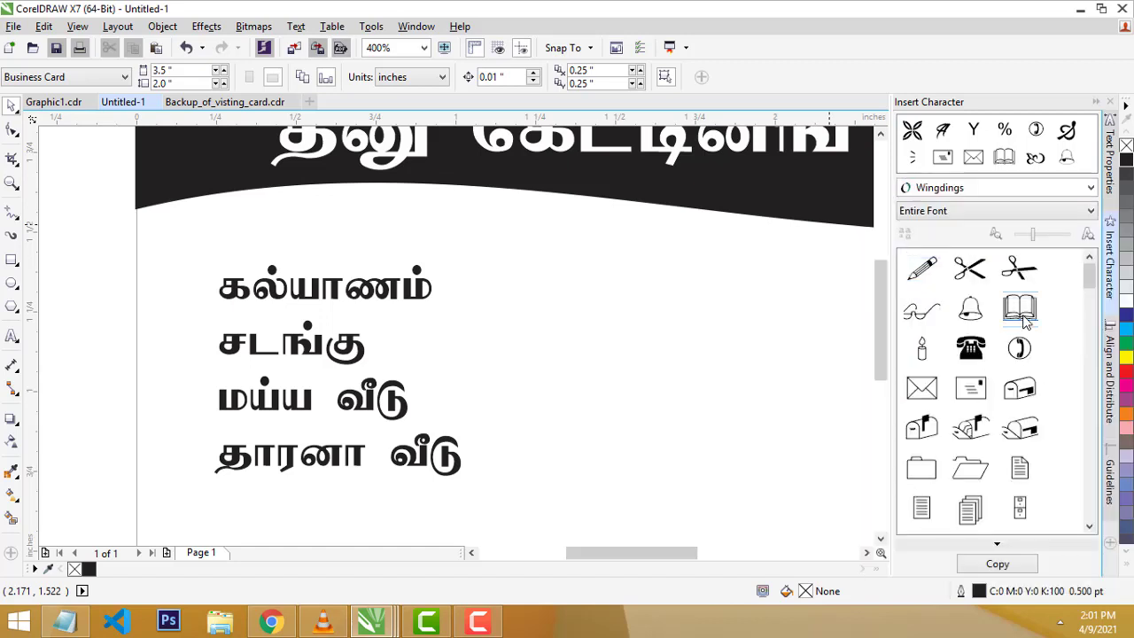
scroll(1024, 324, down, 8)
scroll(1042, 374, down, 15)
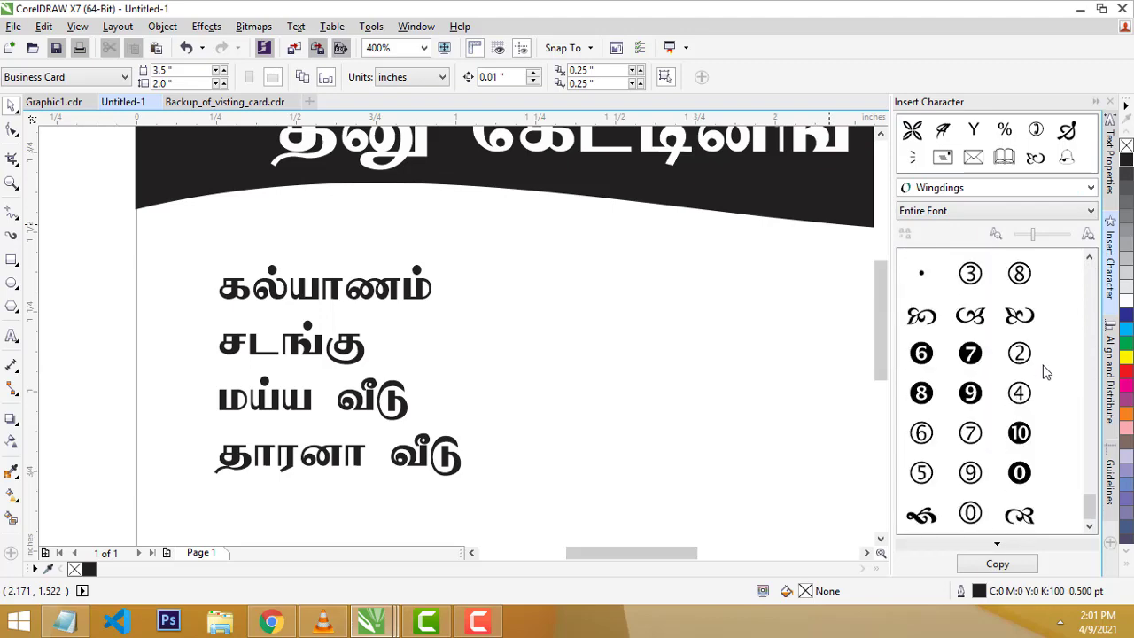
click(1060, 188)
click(962, 500)
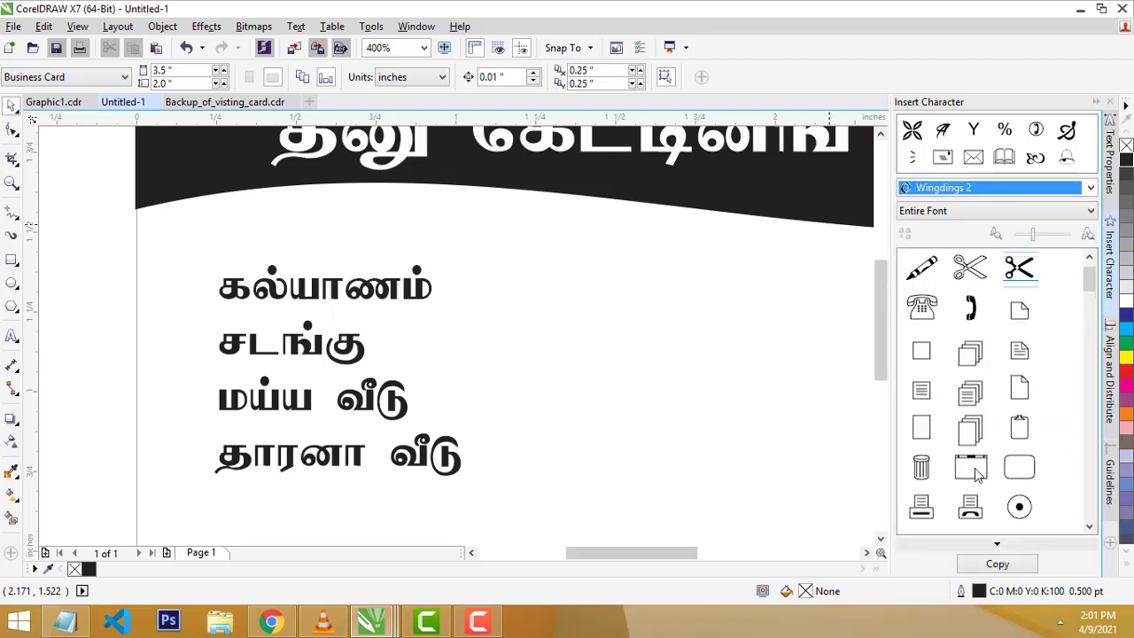
Place the Wingdings 2 butterfly glyph beside the first Tamil line and shrink it to bullet size.
mouse_move(1089, 279)
mouse_down()
mouse_move(1084, 478)
mouse_move(1075, 445)
mouse_move(1082, 324)
mouse_move(1086, 509)
mouse_up()
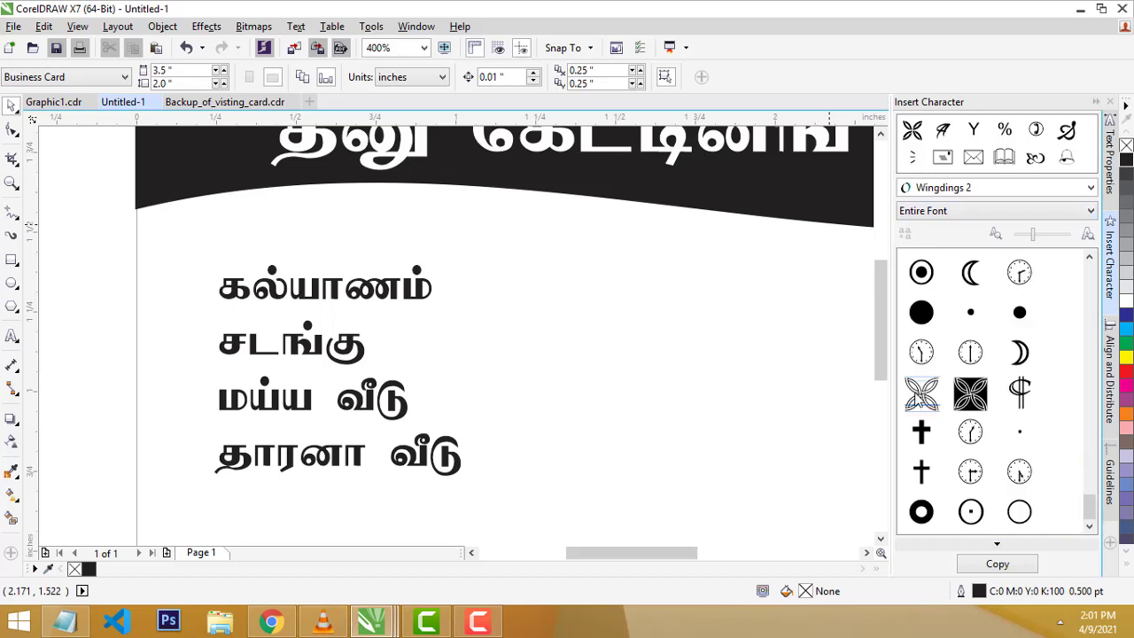
drag(921, 396, 182, 282)
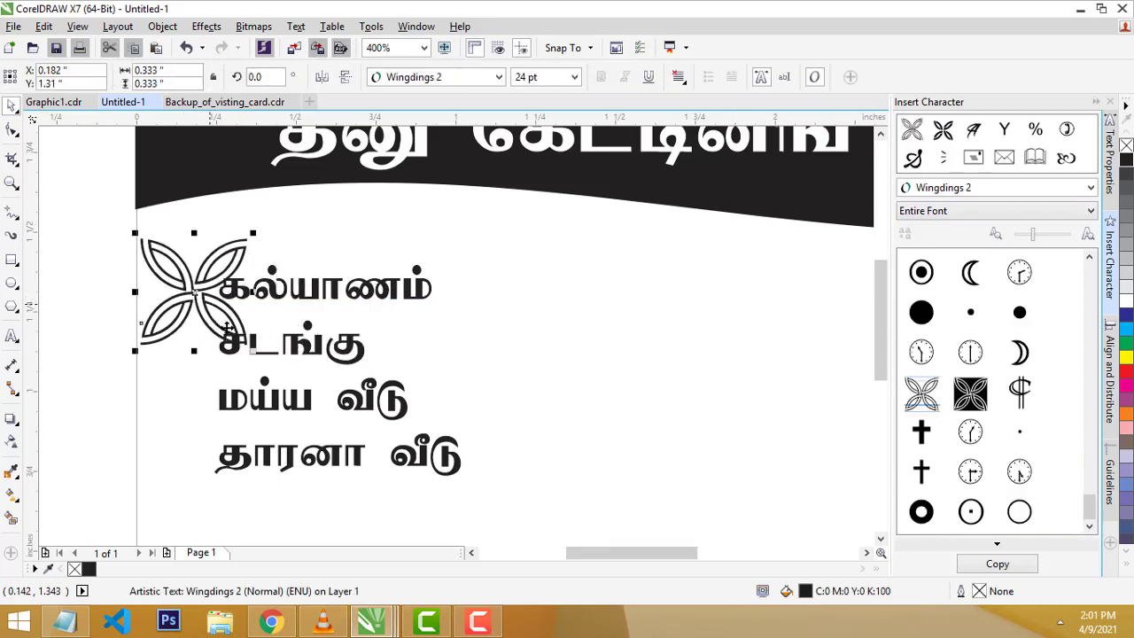
drag(255, 354, 192, 287)
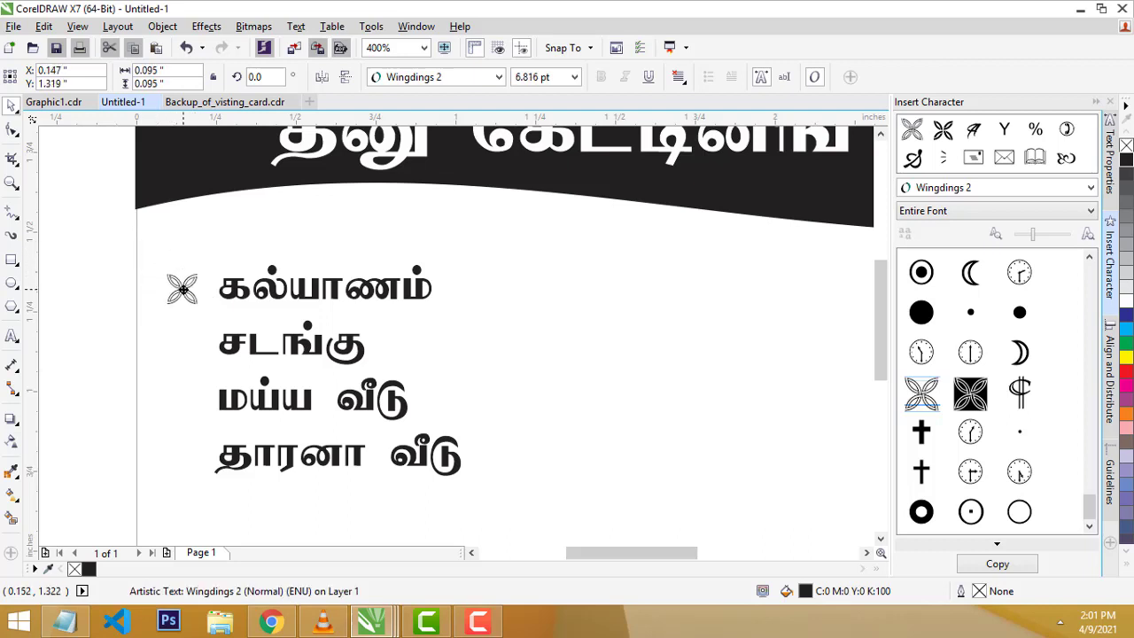
click(116, 328)
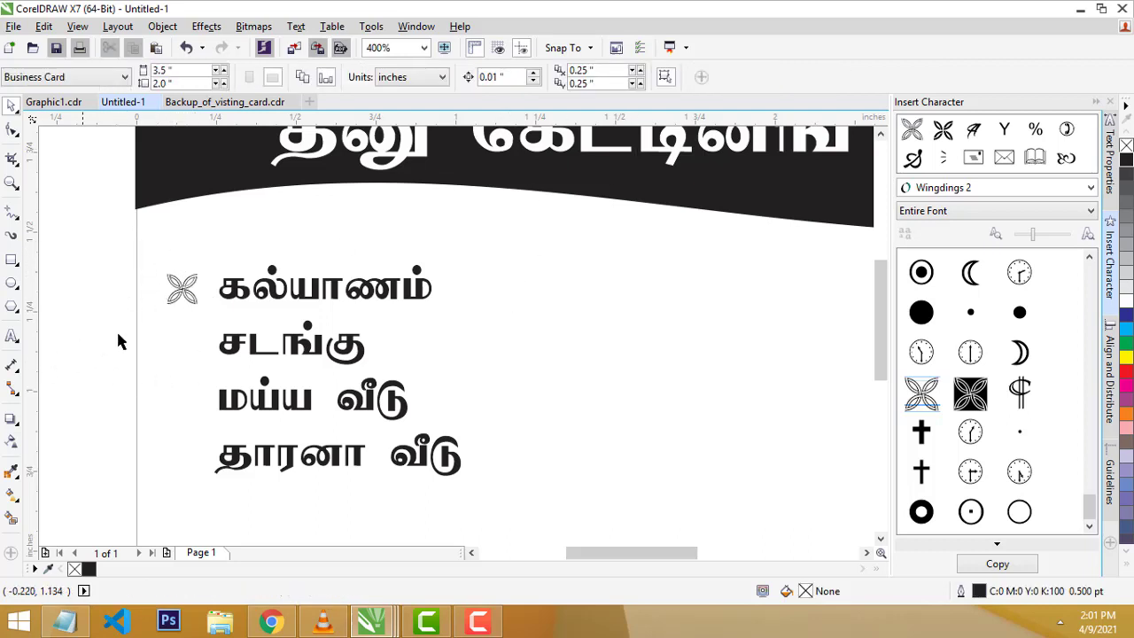
Copy the butterfly bullet beside each of the remaining Tamil list lines.
scroll(118, 329, up, 1)
click(257, 248)
drag(261, 273, 264, 474)
scroll(655, 414, down, 2)
scroll(655, 414, up, 2)
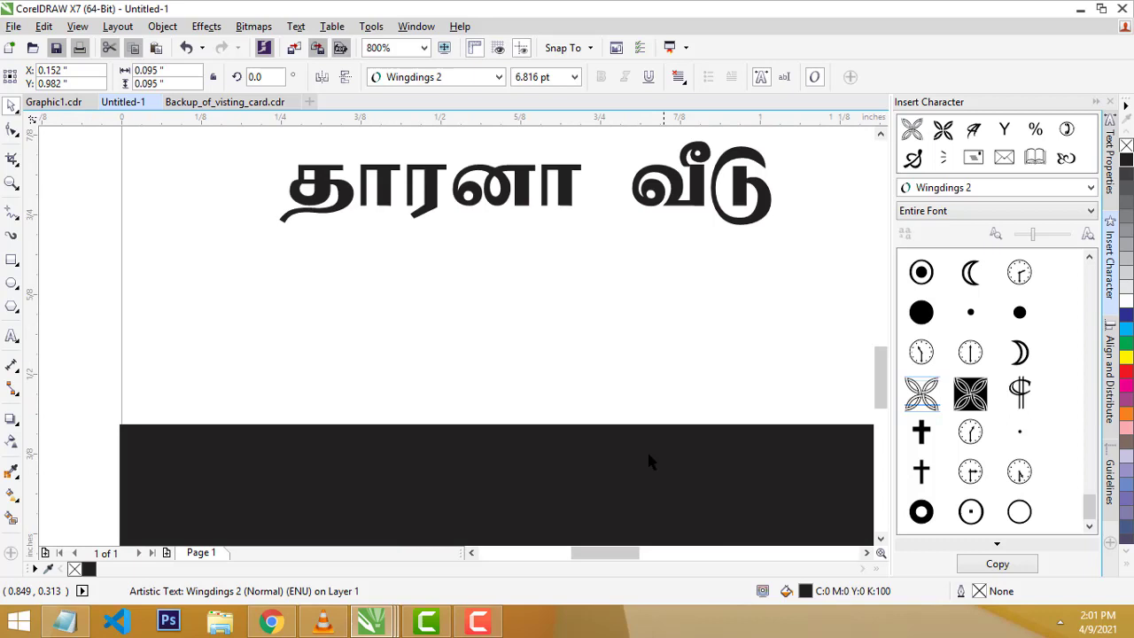
scroll(371, 274, down, 2)
scroll(306, 232, up, 1)
drag(306, 232, 303, 291)
click(384, 336)
scroll(407, 325, down, 1)
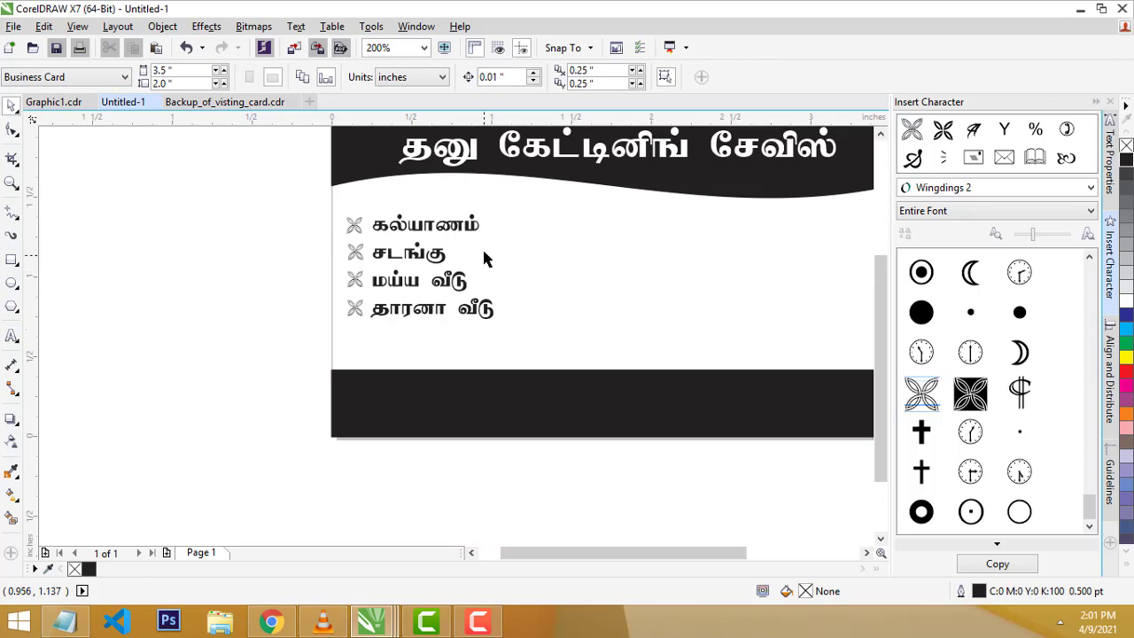
scroll(485, 257, up, 1)
scroll(506, 246, down, 1)
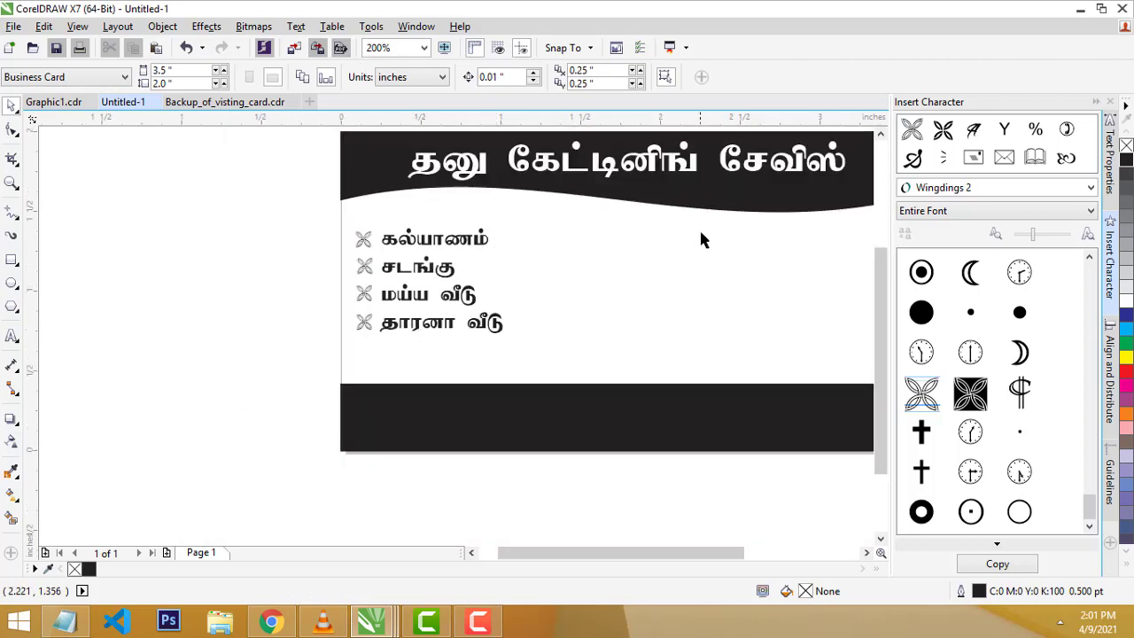
scroll(463, 232, up, 1)
scroll(462, 231, down, 1)
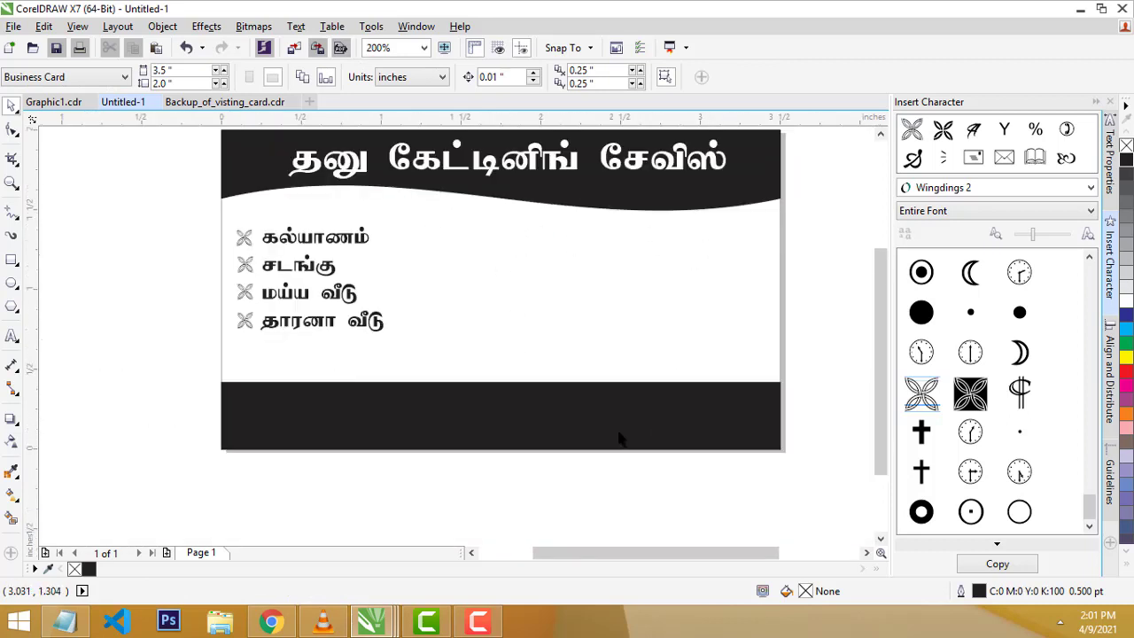
Copy the Prospector and A. B name text from the backup card onto Untitled-1.
click(212, 104)
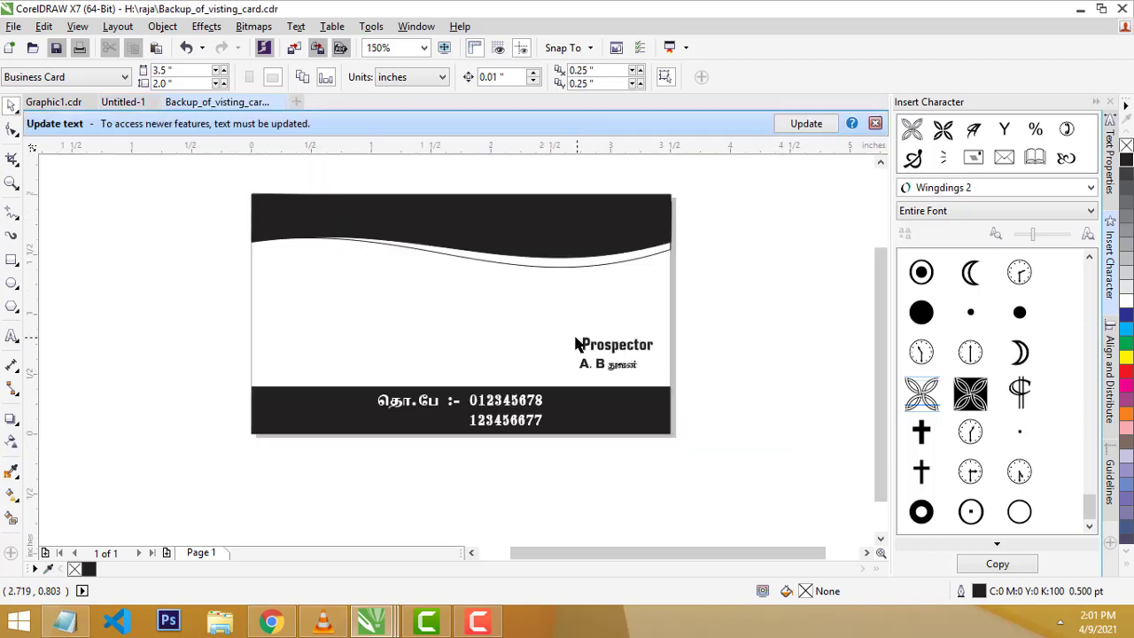
drag(652, 383, 658, 386)
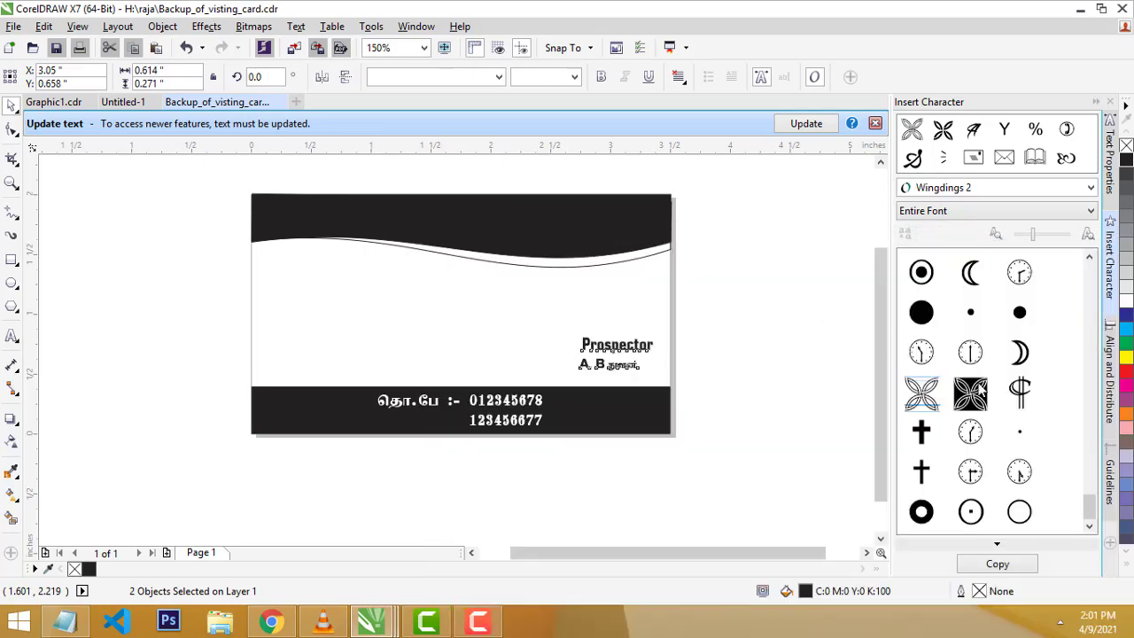
drag(217, 102, 481, 245)
drag(1012, 485, 394, 273)
drag(786, 227, 498, 113)
Move the name block to the right side of the Untitled-1 card.
click(104, 106)
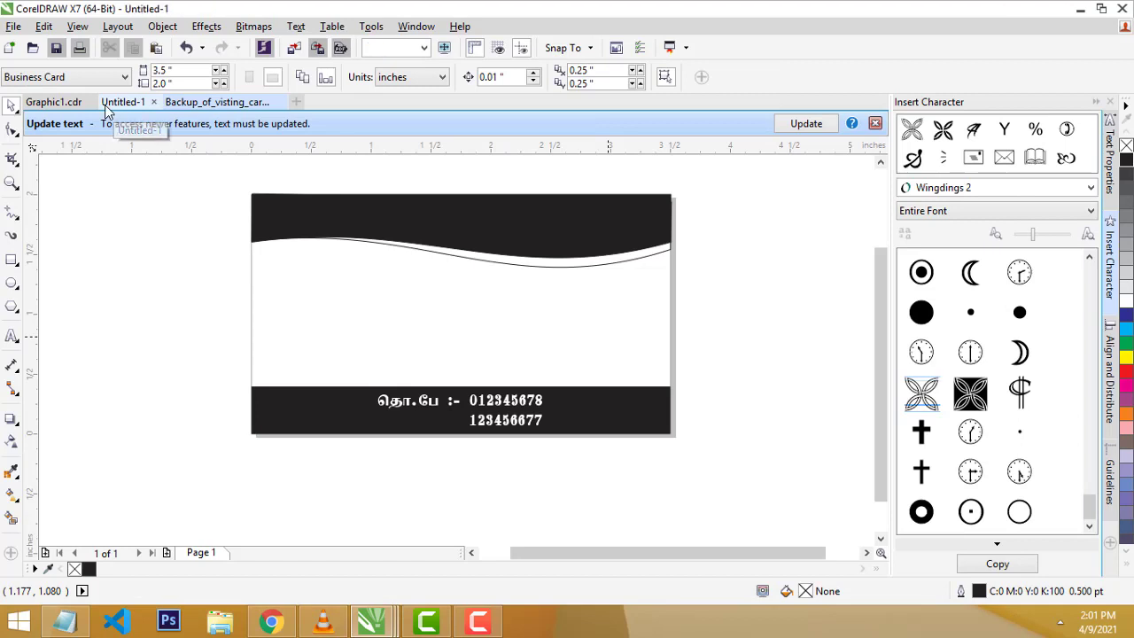
drag(432, 279, 685, 308)
scroll(685, 335, up, 1)
Select the Prospector text and move the A. B line centred beneath it.
click(660, 284)
double_click(660, 283)
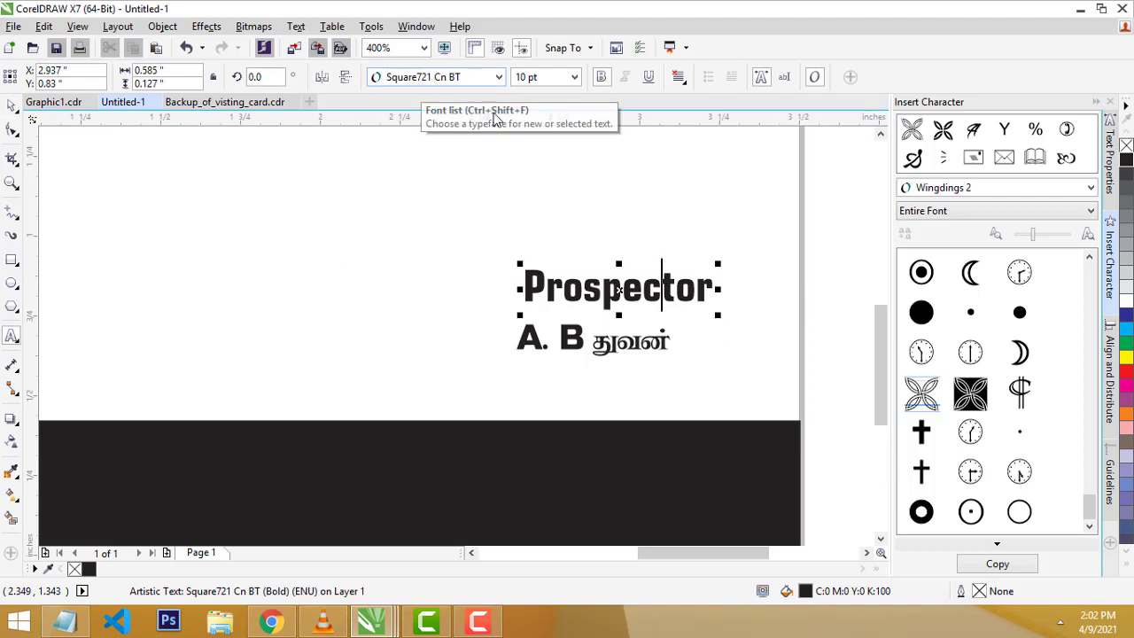
drag(532, 288, 714, 289)
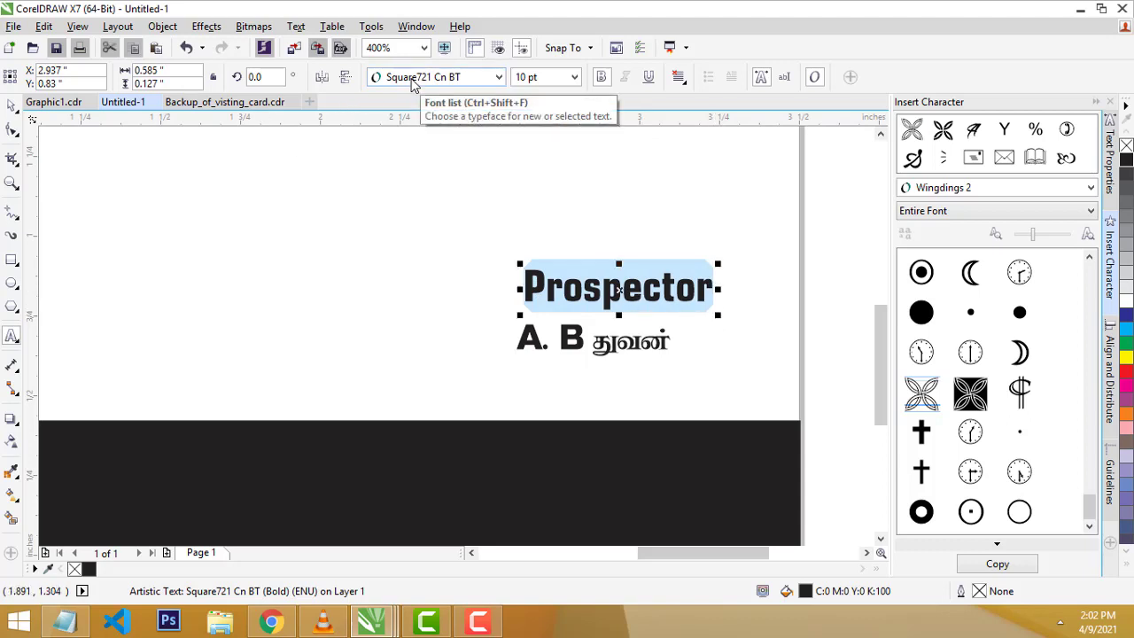
click(12, 105)
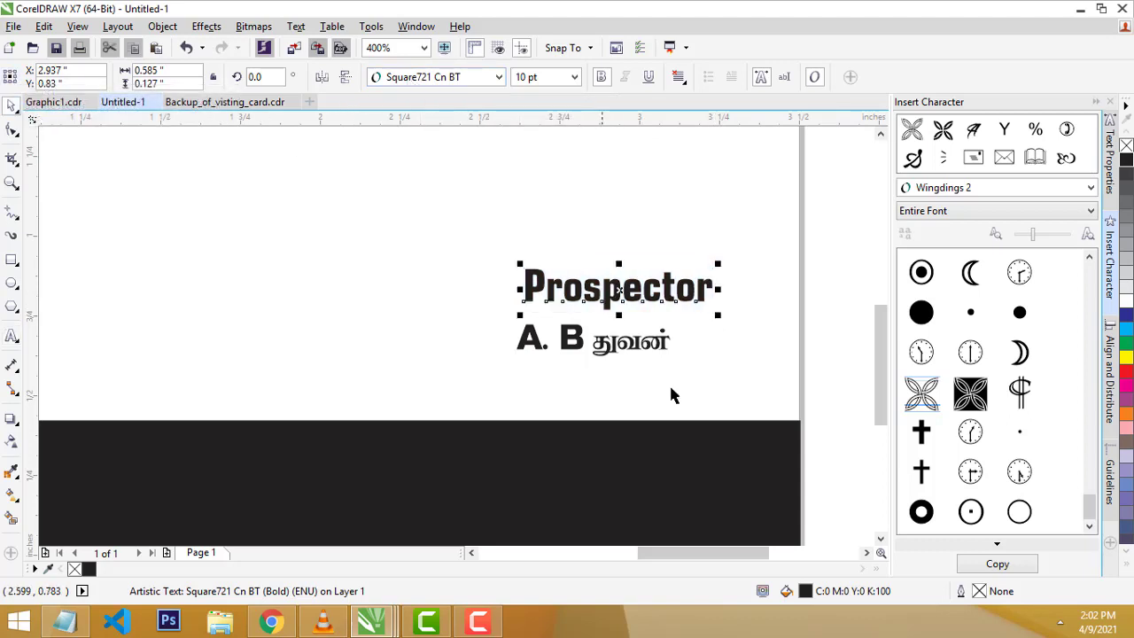
drag(626, 357, 545, 335)
Set A. B to Square721 Cn BT Bold.
double_click(614, 335)
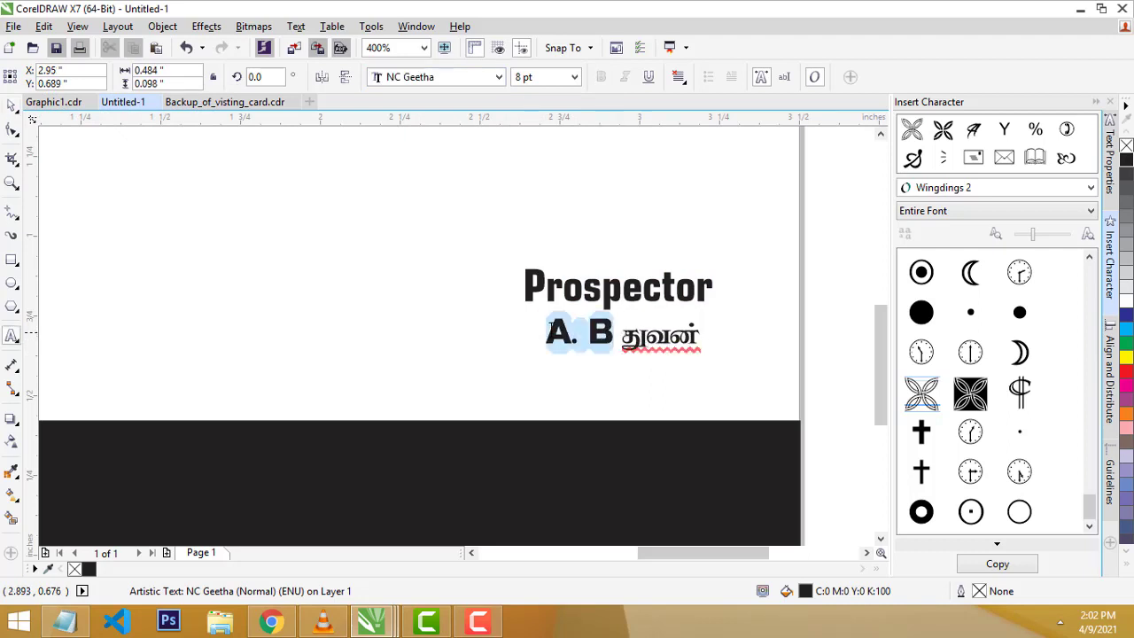
click(460, 77)
click(448, 145)
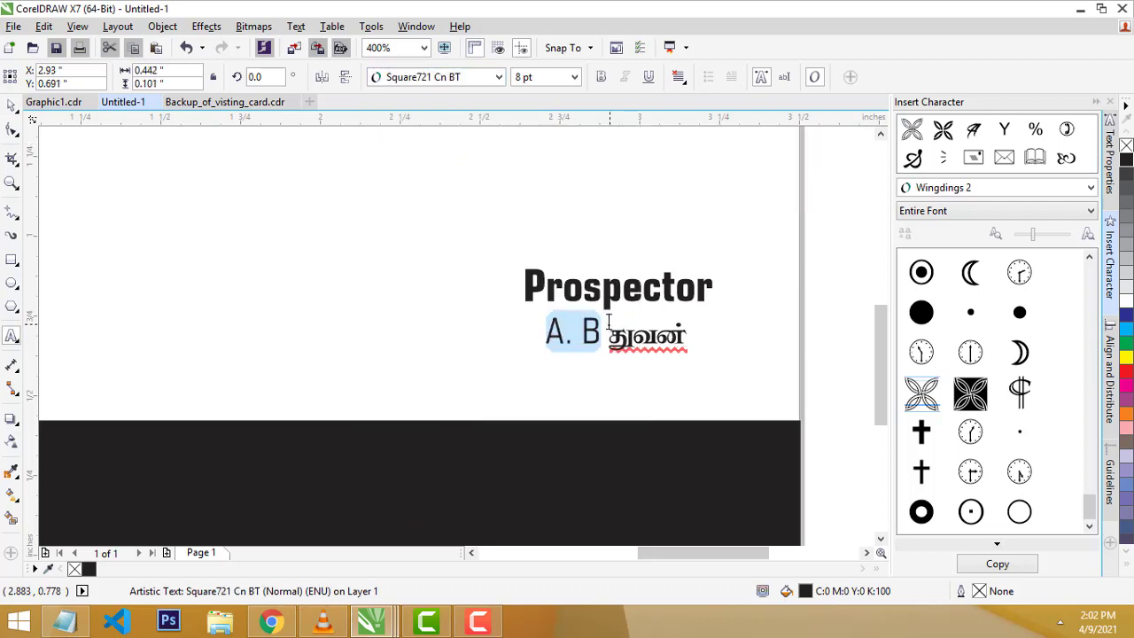
click(603, 77)
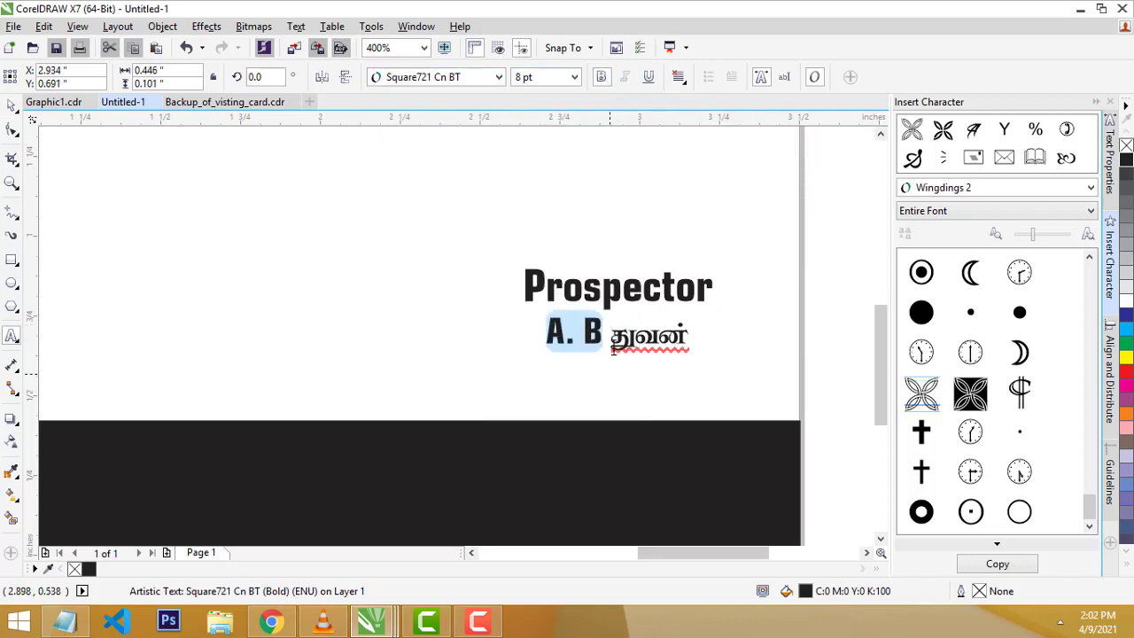
Change the Tamil word in the name line to the Geethapria font.
drag(611, 337, 706, 341)
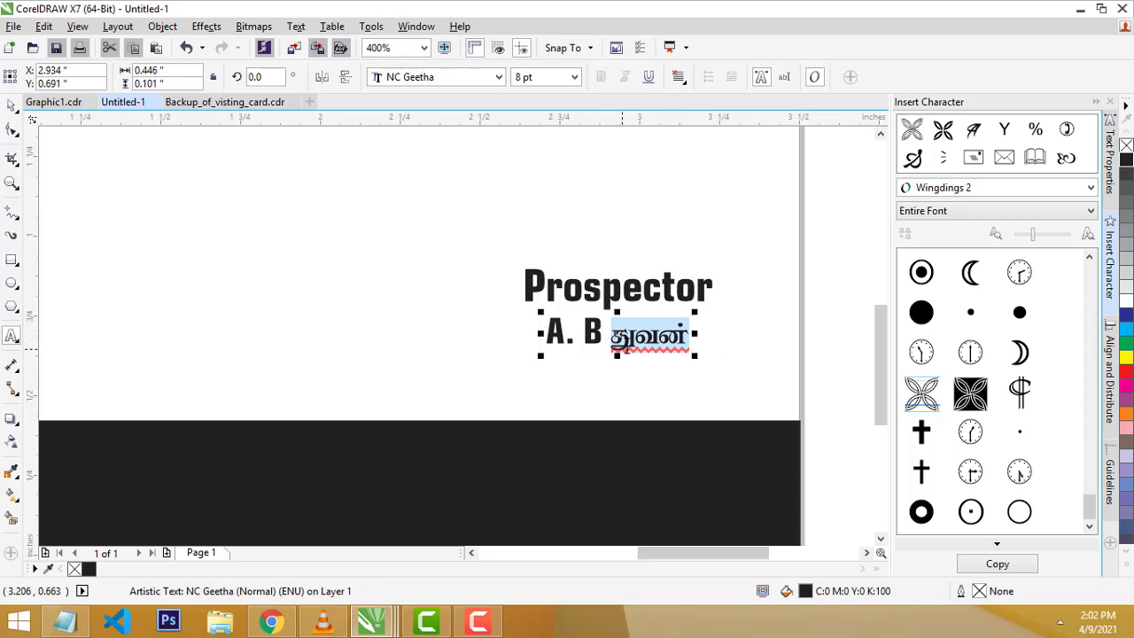
click(443, 76)
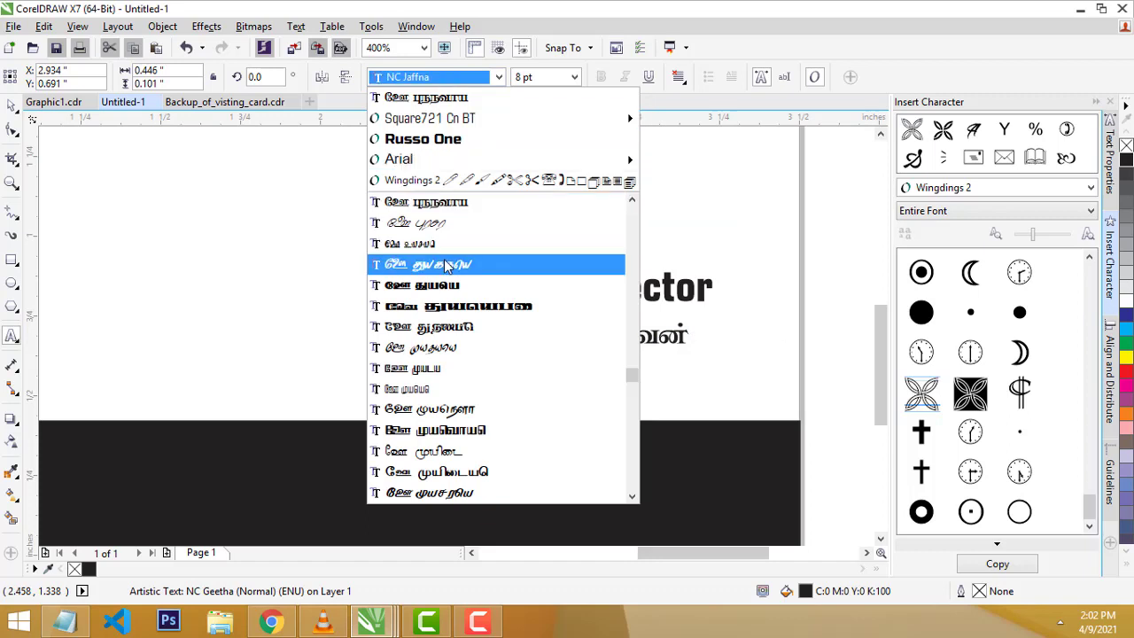
click(439, 78)
click(438, 78)
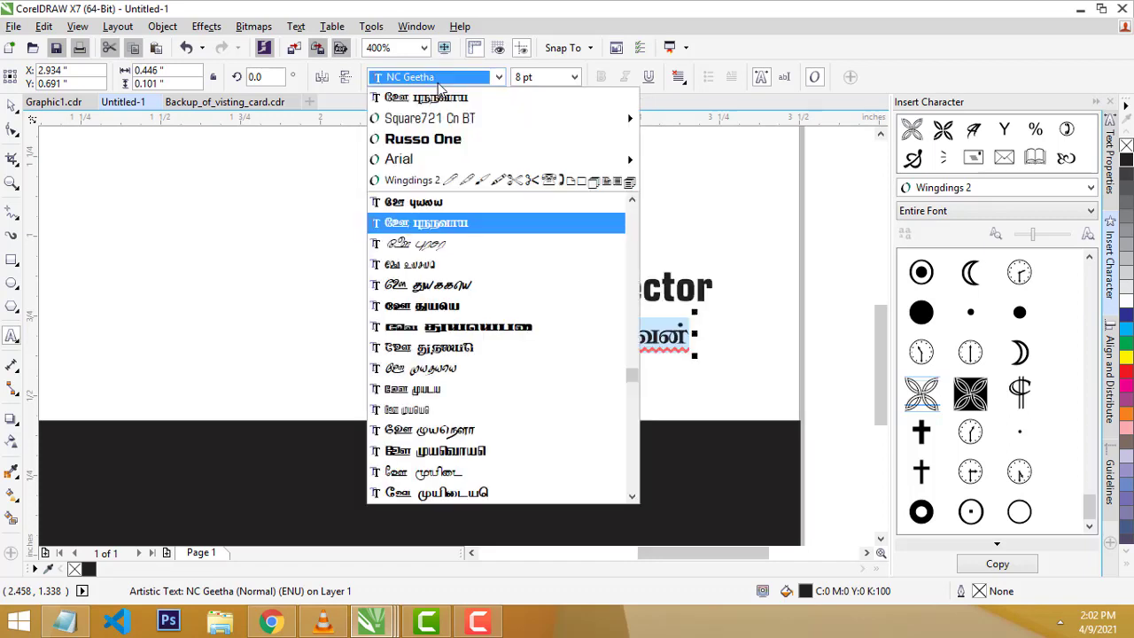
text(Geethapria)
key(Return)
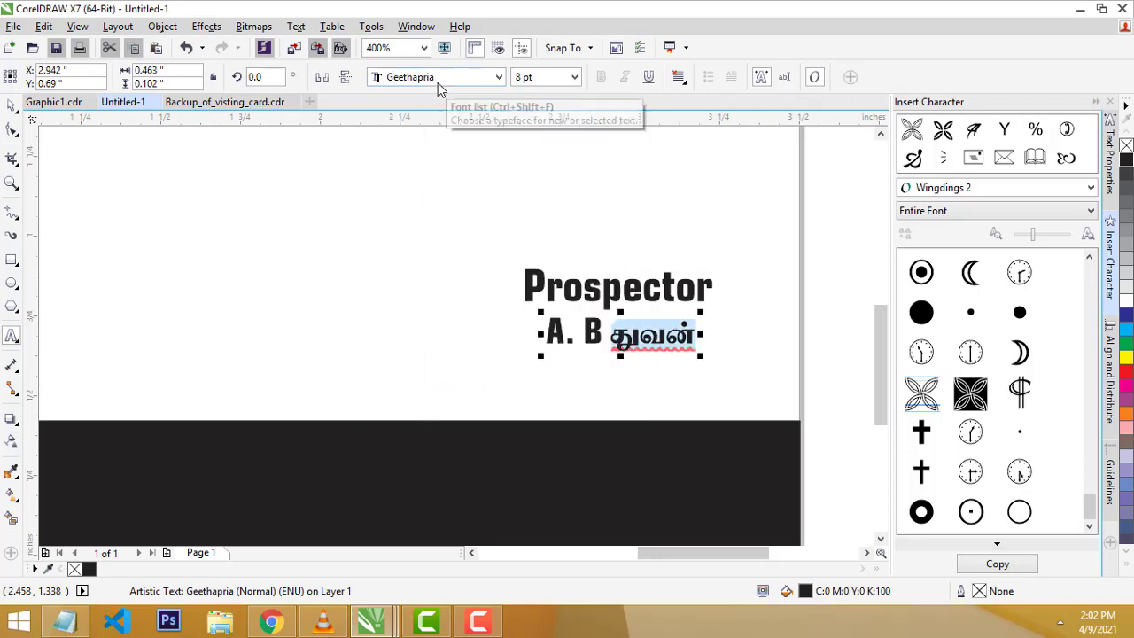
key(ctrl+space)
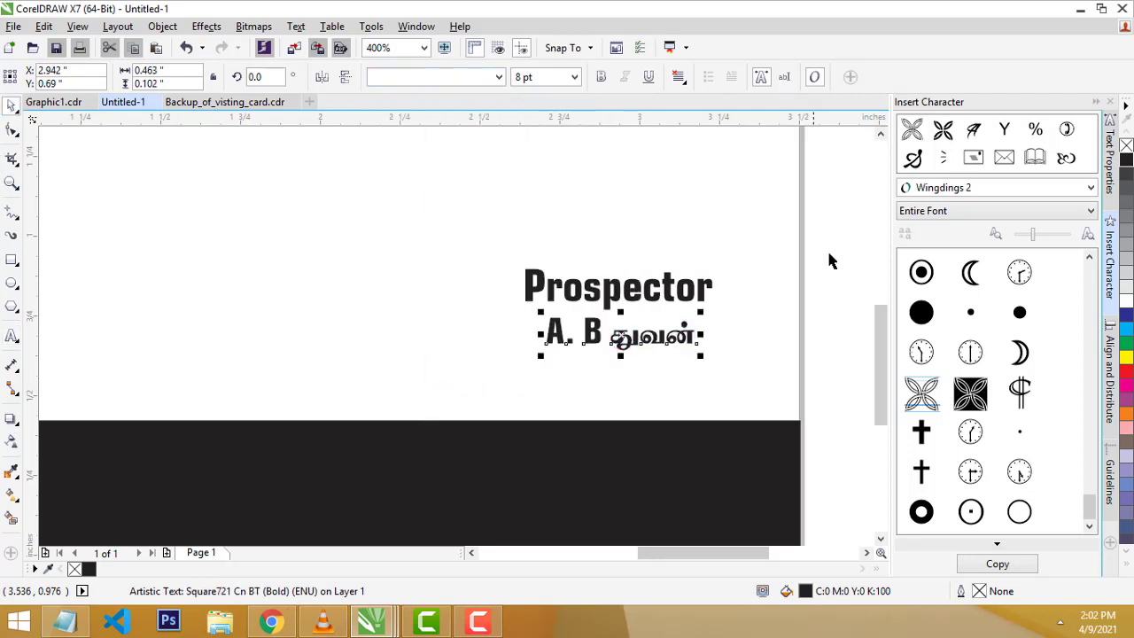
click(829, 261)
scroll(828, 253, down, 2)
Nudge the Tamil title slightly up and to the right.
scroll(826, 180, up, 1)
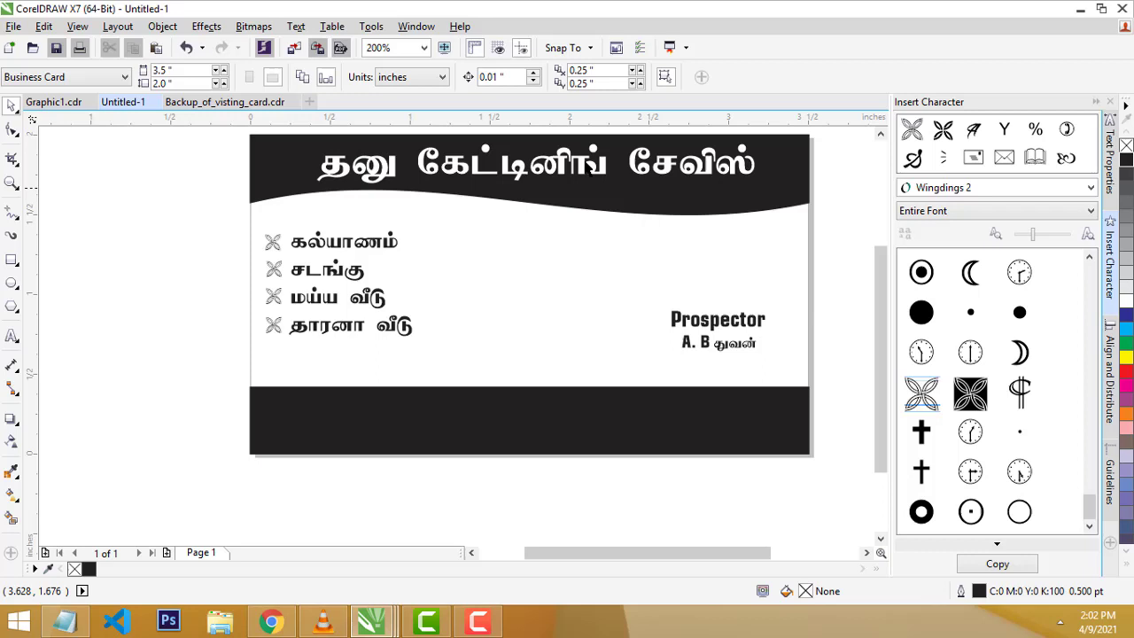
drag(582, 182, 590, 179)
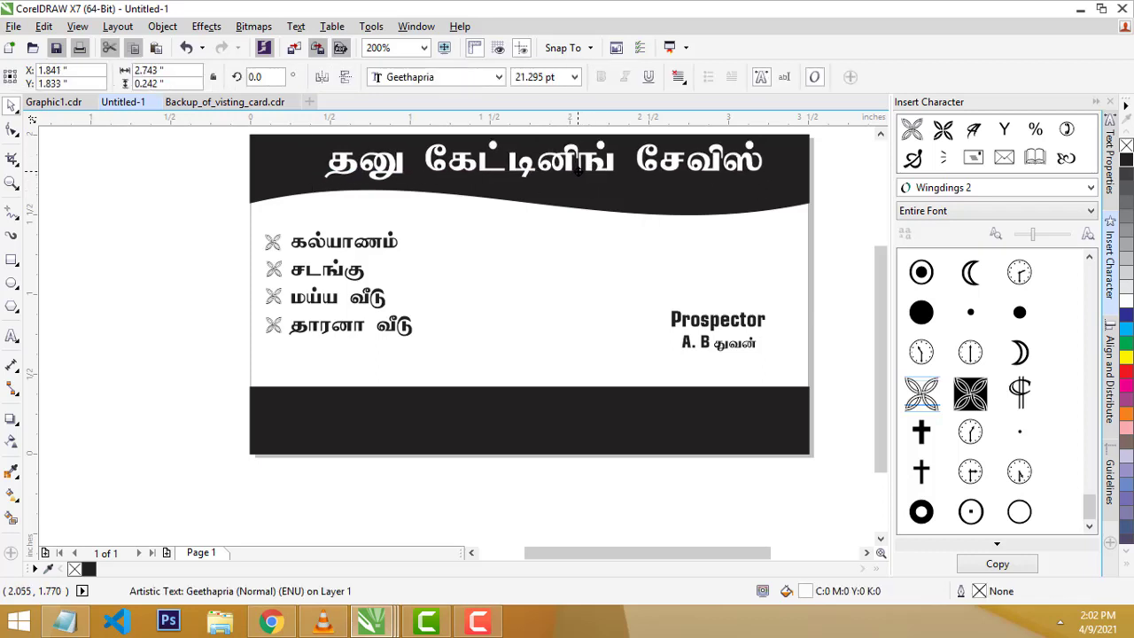
click(836, 241)
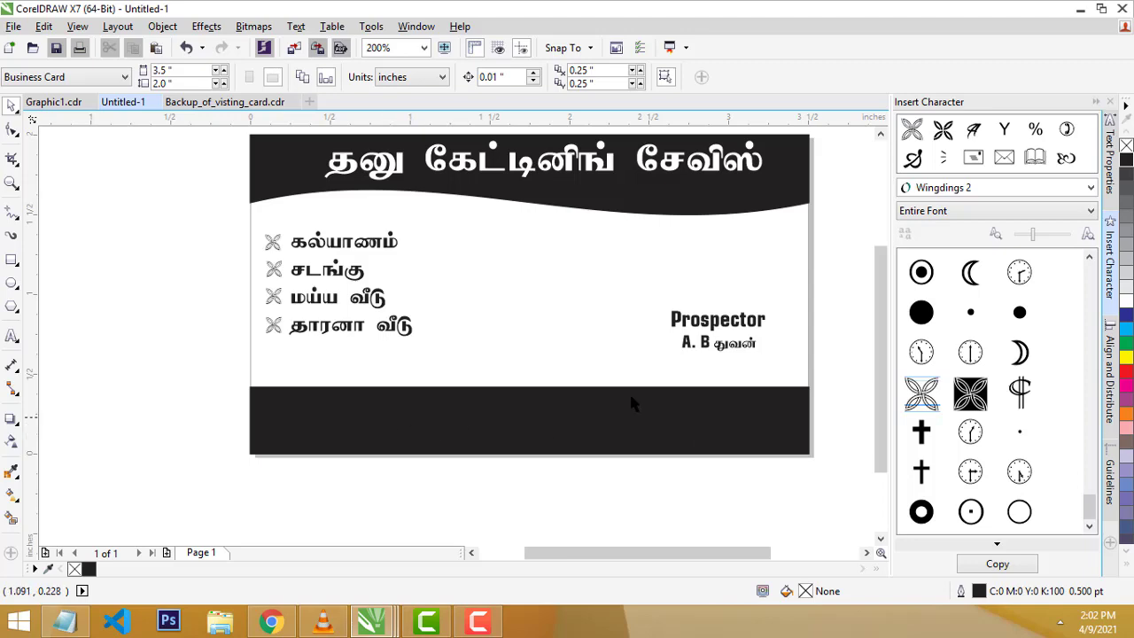
Copy both phone-number lines from the backup card onto the black footer of Untitled-1.
click(215, 103)
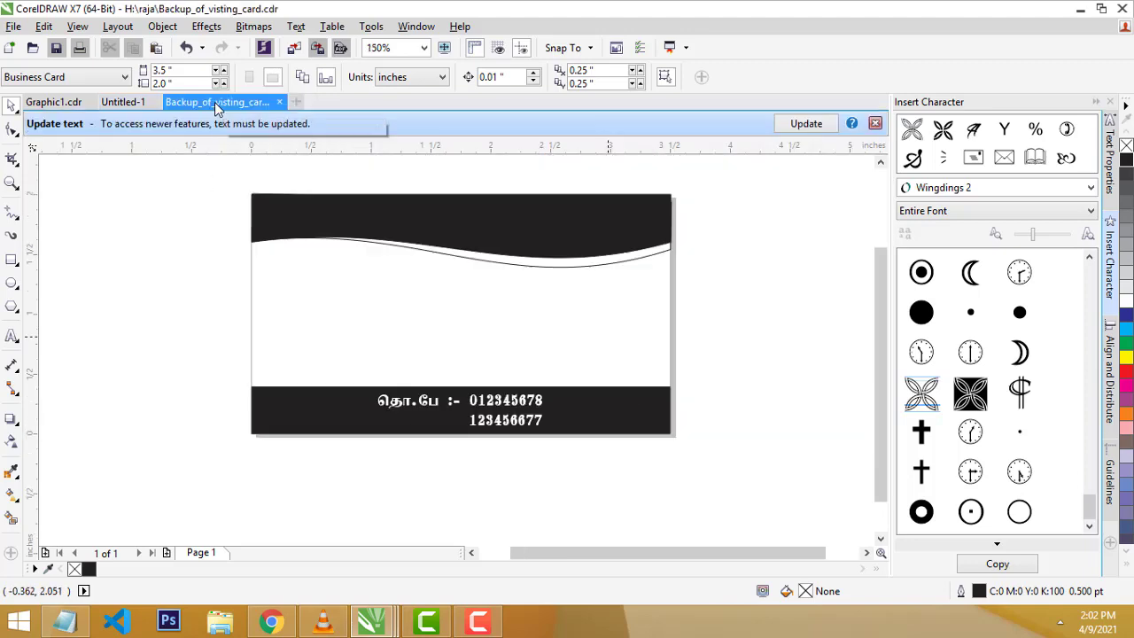
drag(216, 103, 687, 360)
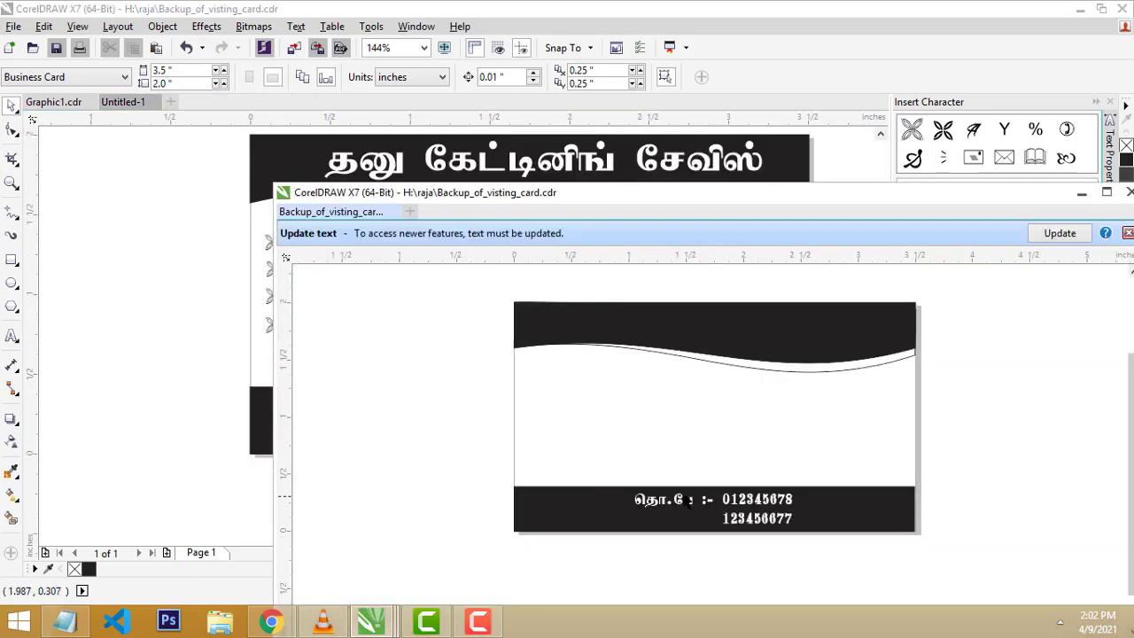
click(741, 521)
click(754, 517)
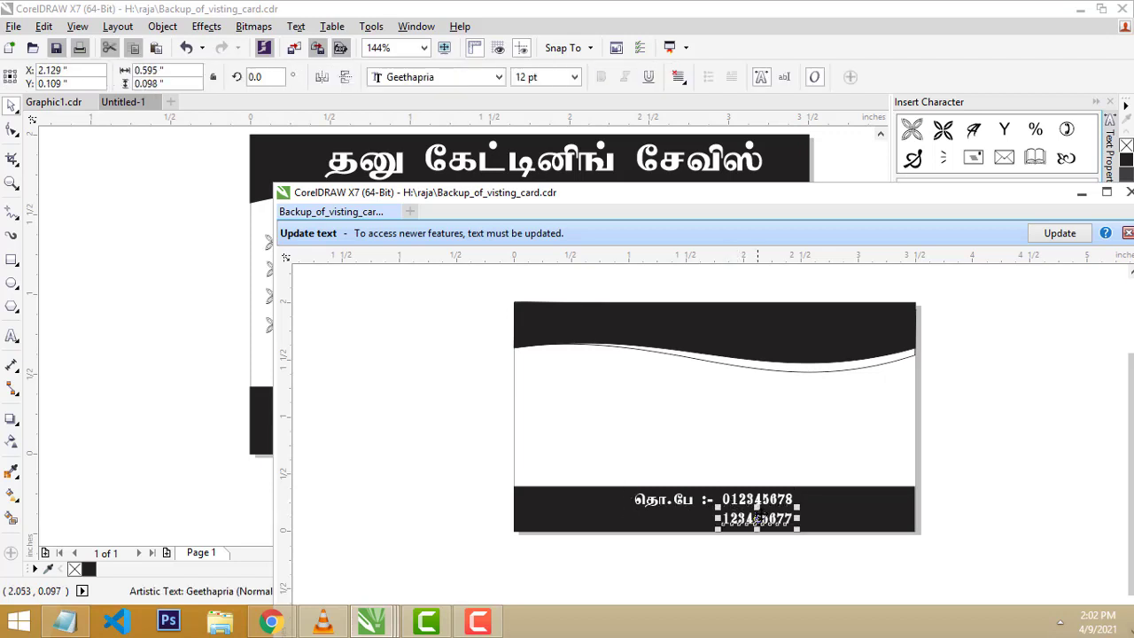
shift+click(758, 498)
drag(792, 513, 271, 404)
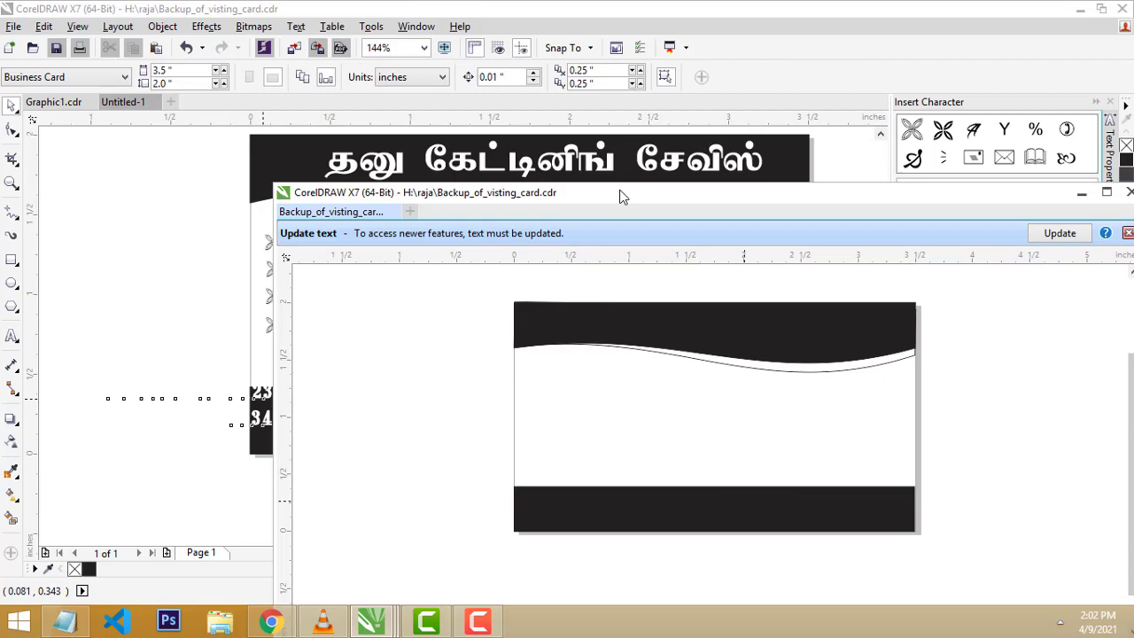
drag(584, 194, 450, 108)
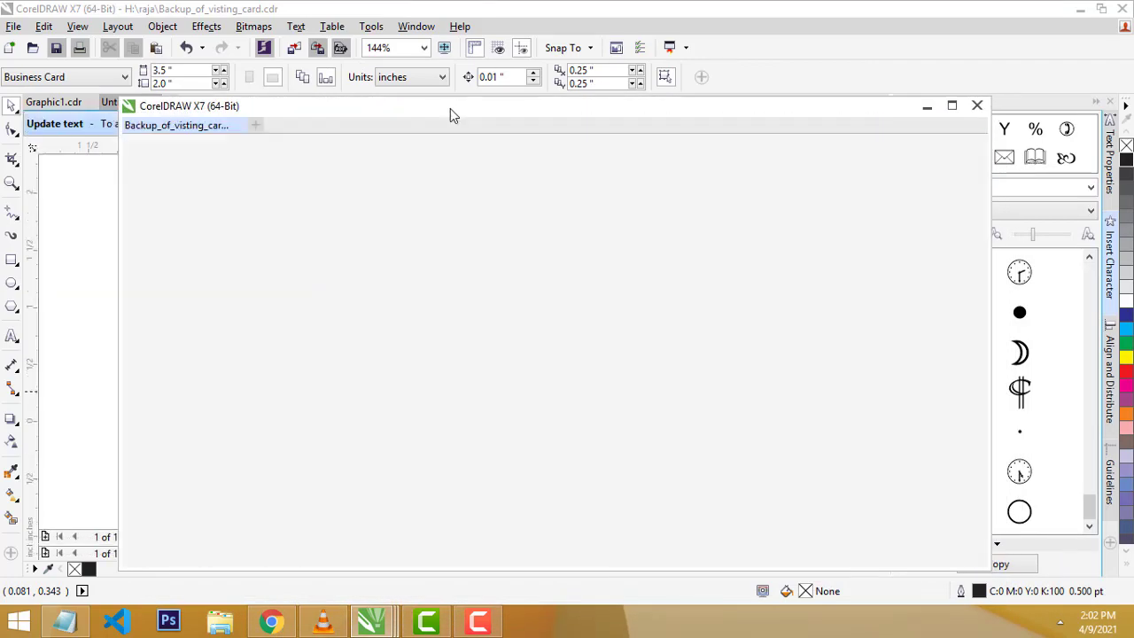
click(113, 107)
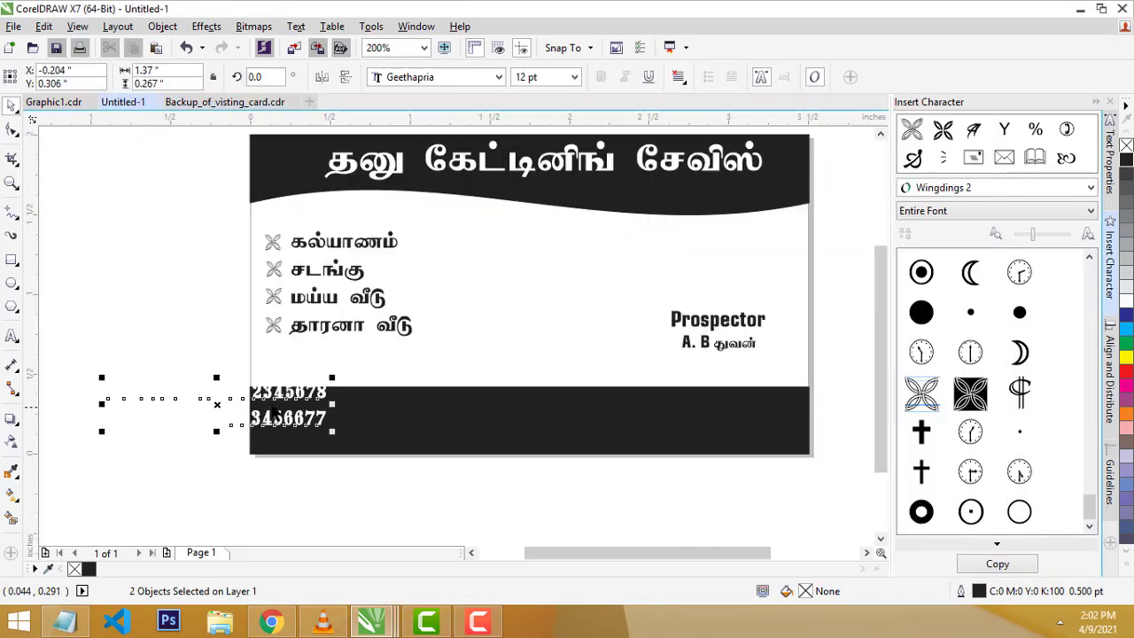
drag(539, 423, 582, 409)
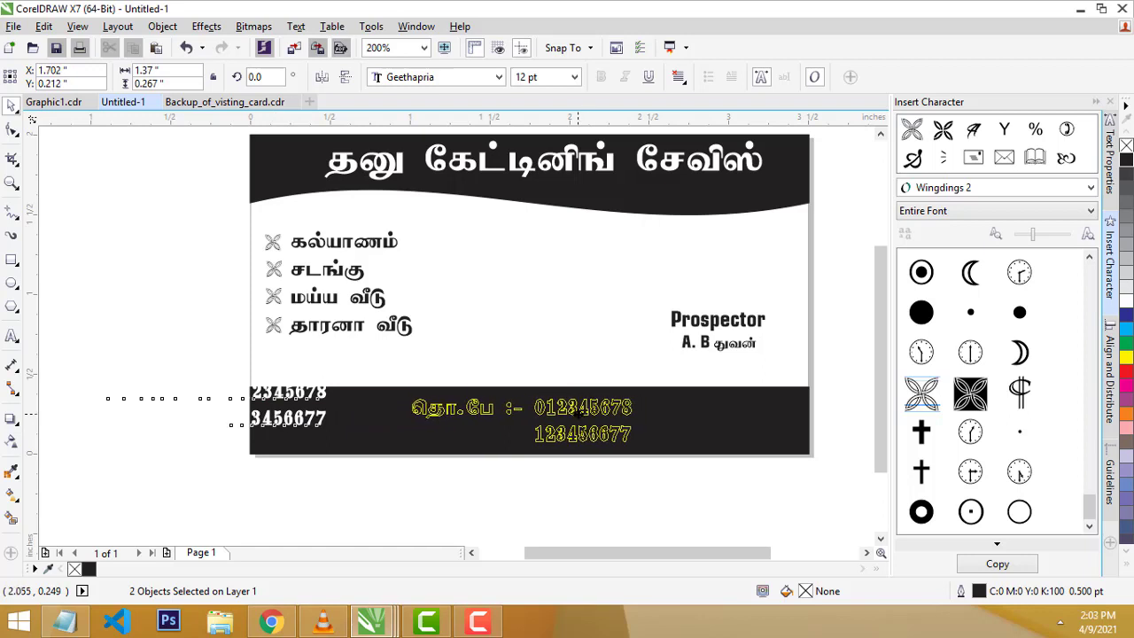
click(610, 506)
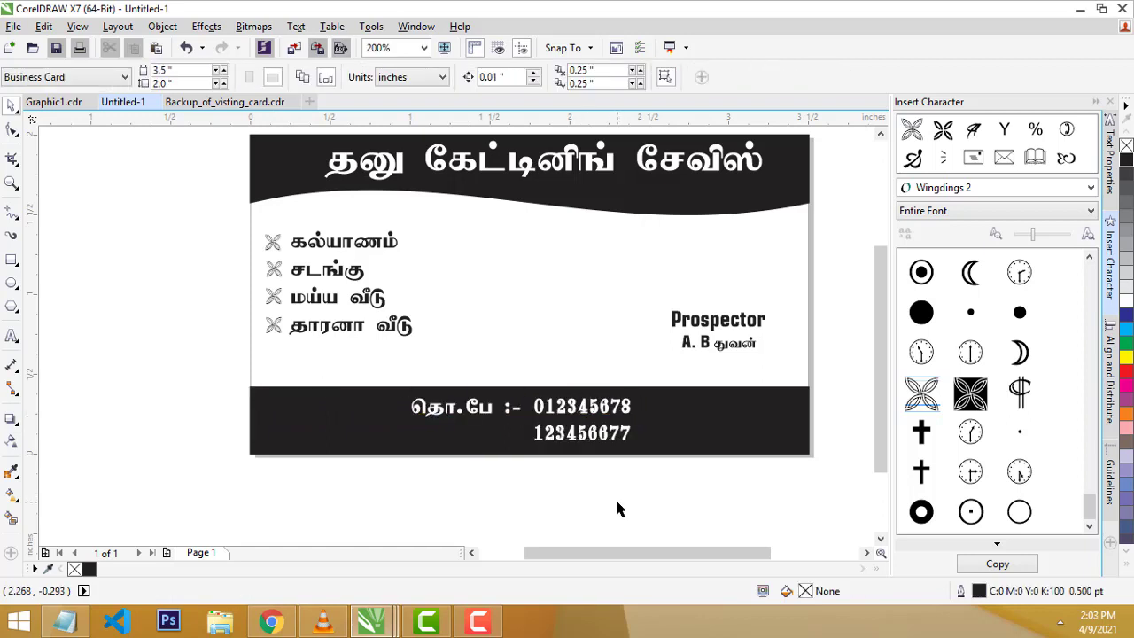